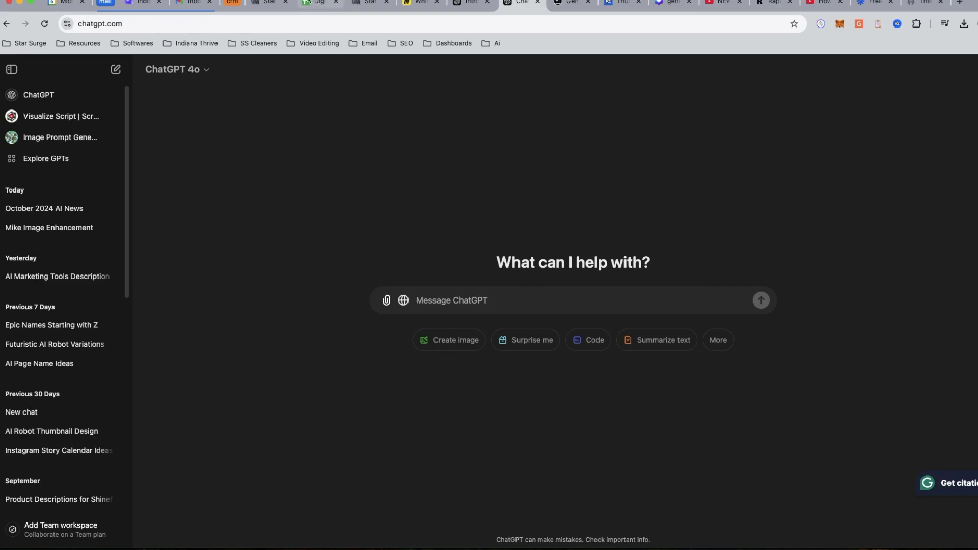
Step: Look through the New Resource Checklist and AI Tools sheets of the Digital PlaiBook spreadsheet
left_click(312, 3)
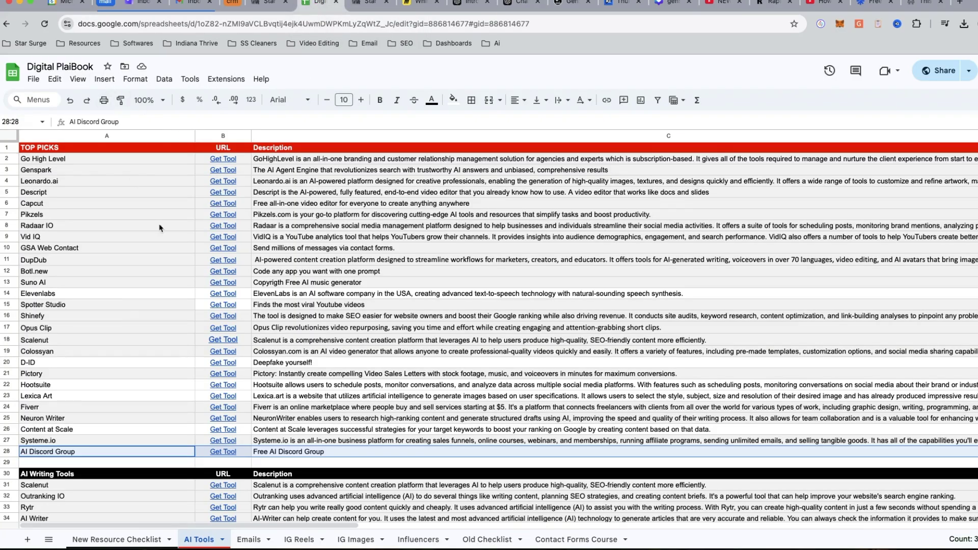
scroll(202, 433, "down", 1)
left_click(150, 541)
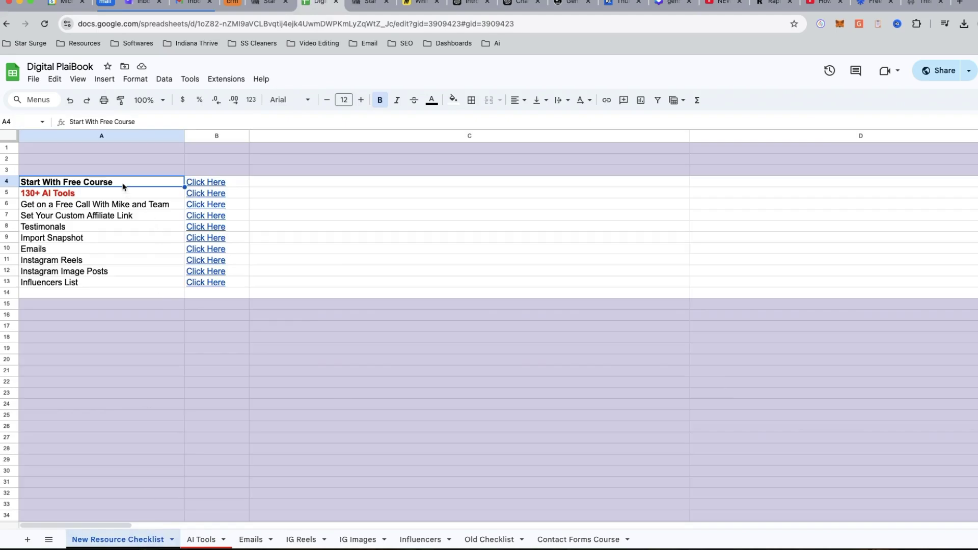
left_click(202, 540)
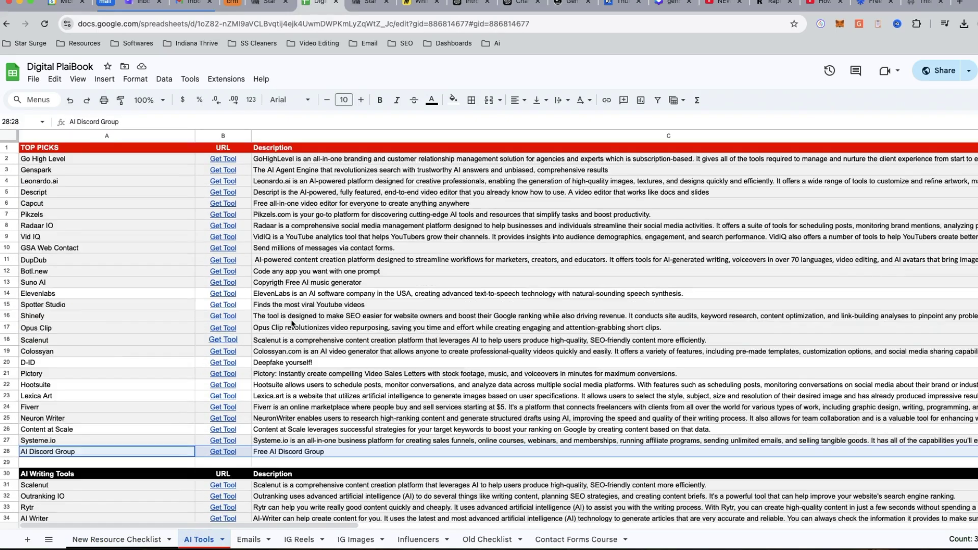
scroll(321, 237, "down", 7)
scroll(320, 236, "down", 10)
Step: Examine the email copy, Instagram reels and influencer lists in the Emails, IG Reels and Influencers sheets
left_click(260, 542)
scroll(281, 307, "down", 10)
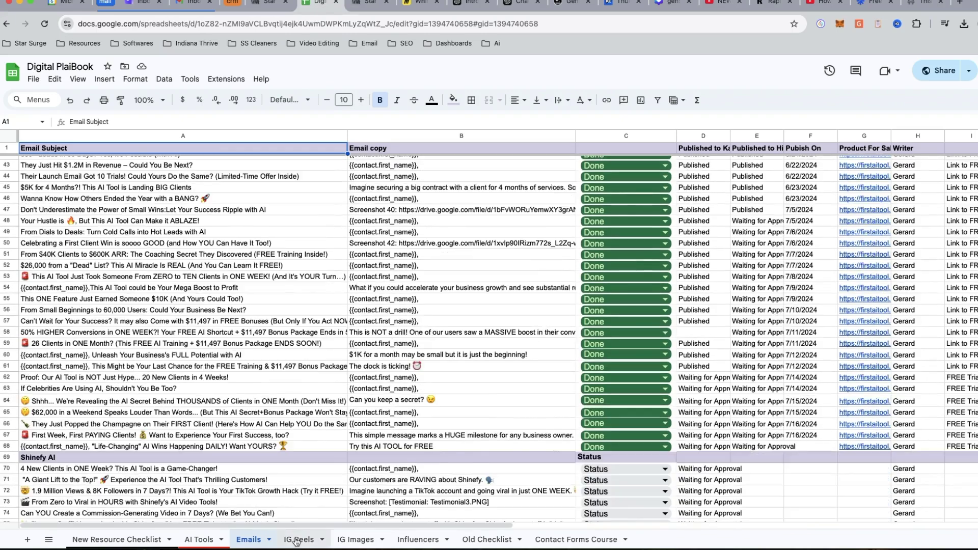
left_click(296, 541)
scroll(432, 270, "down", 10)
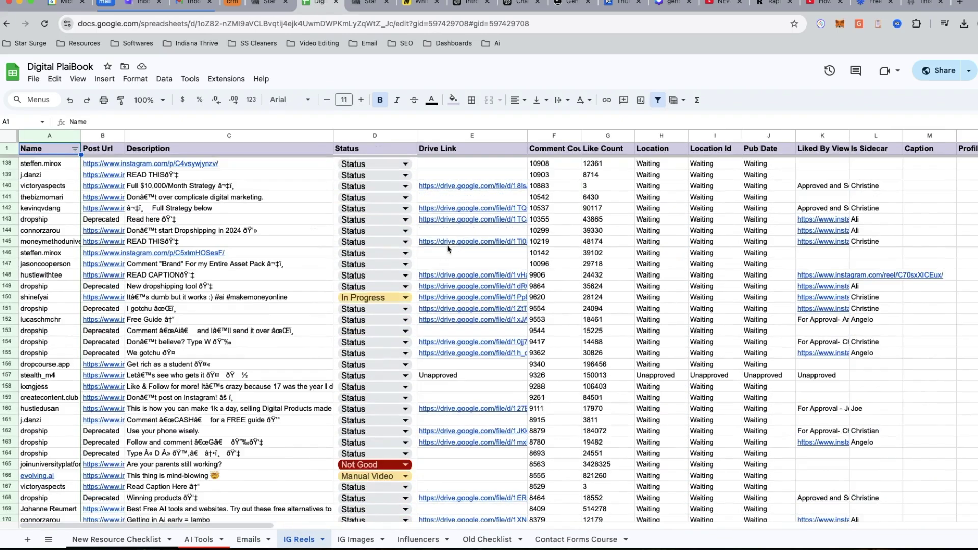
left_click(415, 540)
scroll(179, 290, "down", 6)
scroll(178, 290, "down", 8)
scroll(316, 372, "up", 15)
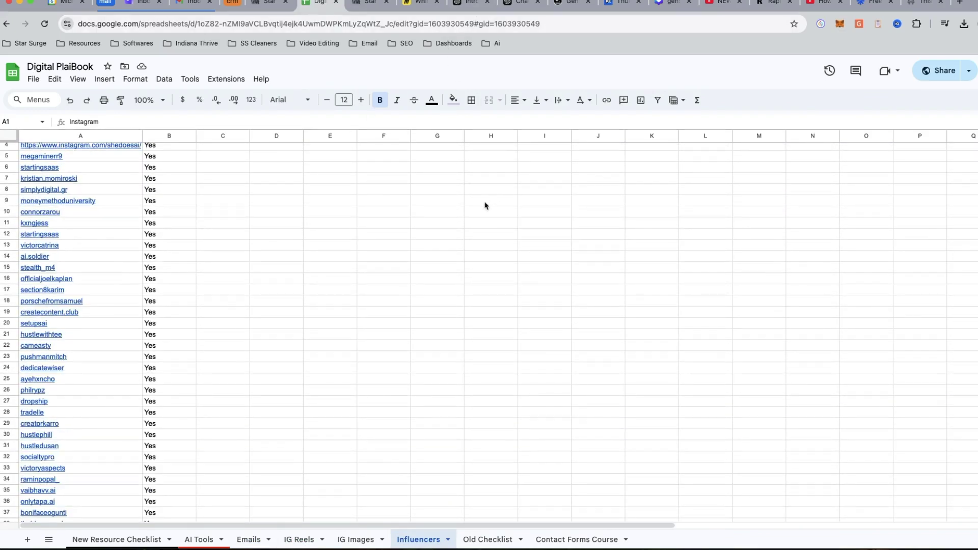
Step: View the digitalplaibook.com landing page and its free course sign-up form, closing the form without filling it in
left_click(923, 2)
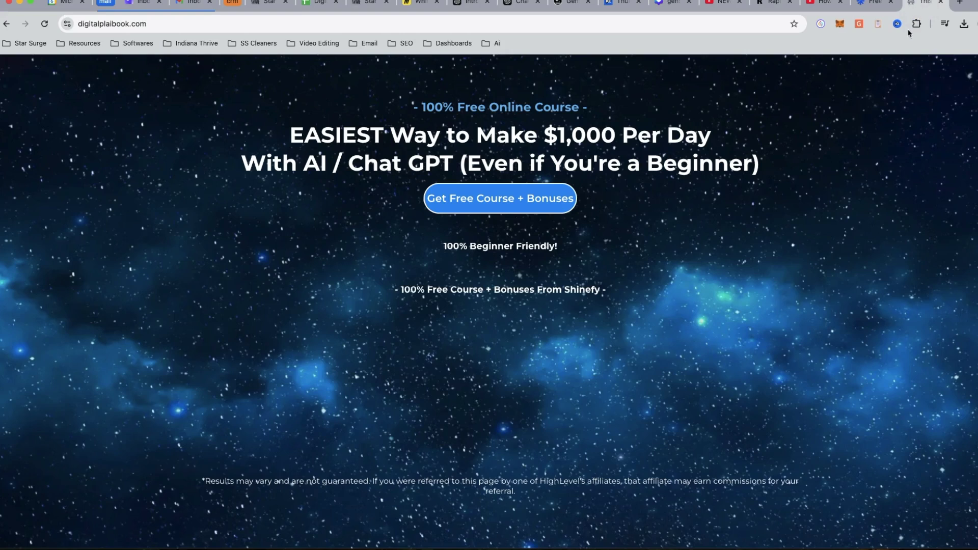
left_click(137, 24)
left_click(535, 198)
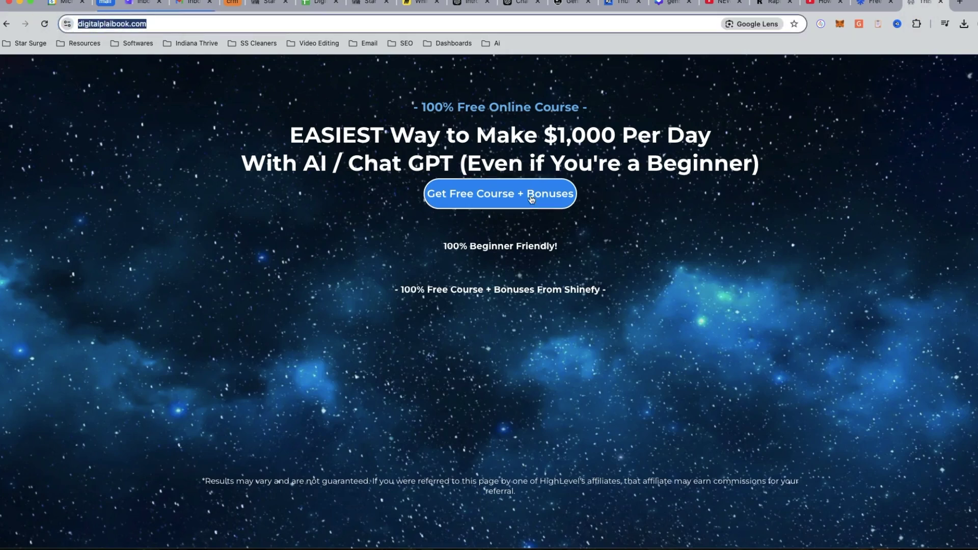
left_click(470, 198)
left_click(534, 240)
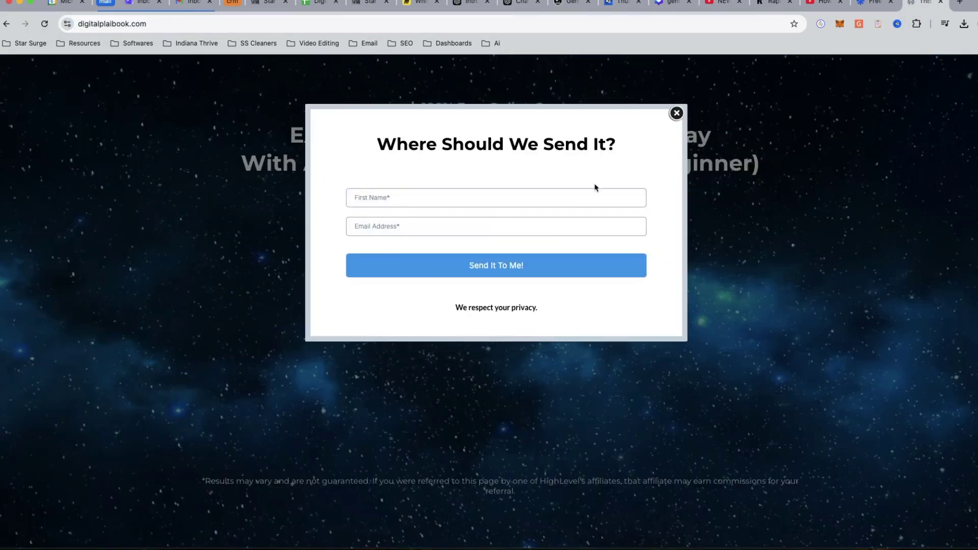
left_click(677, 113)
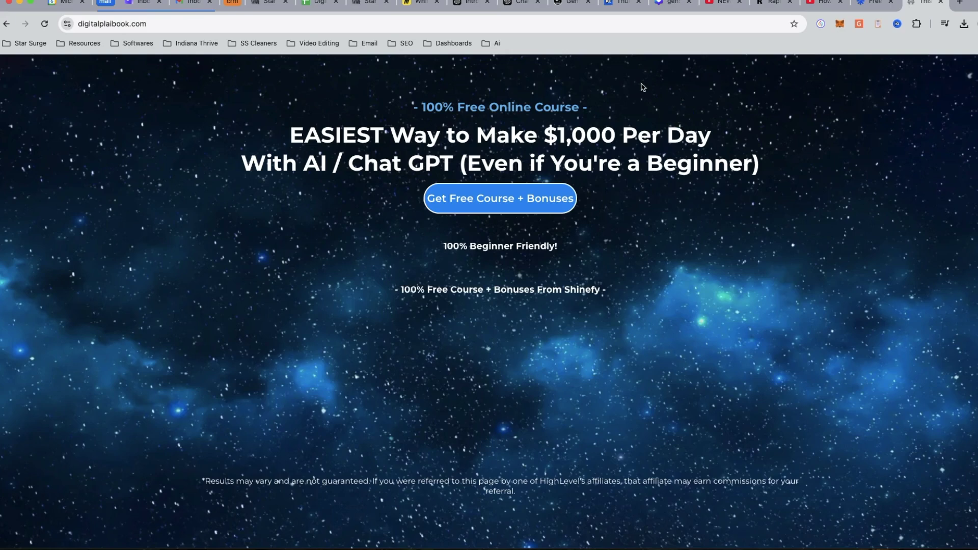
Step: Switch to ChatGPT, turn on web search and submit the prompt "news around the health industry today"
left_click(473, 4)
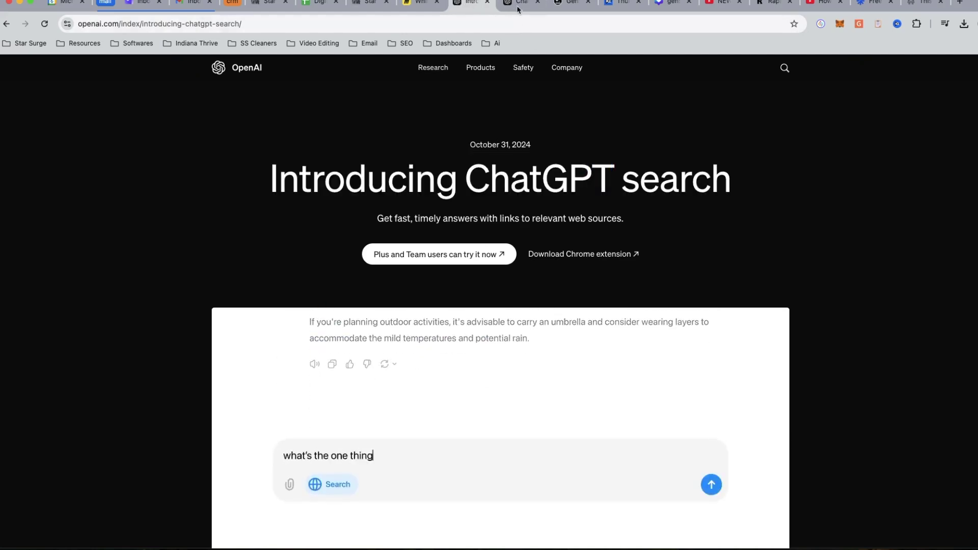
left_click(516, 4)
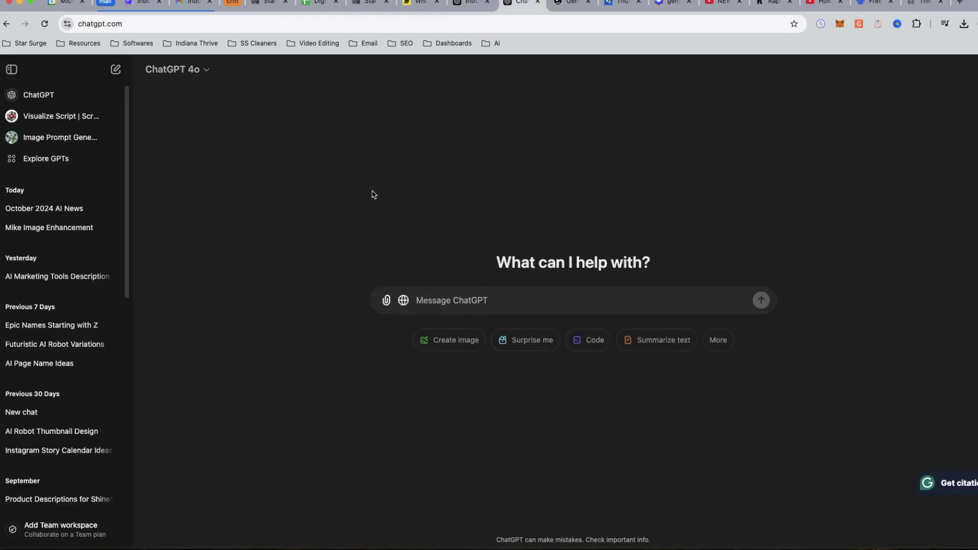
left_click(404, 301)
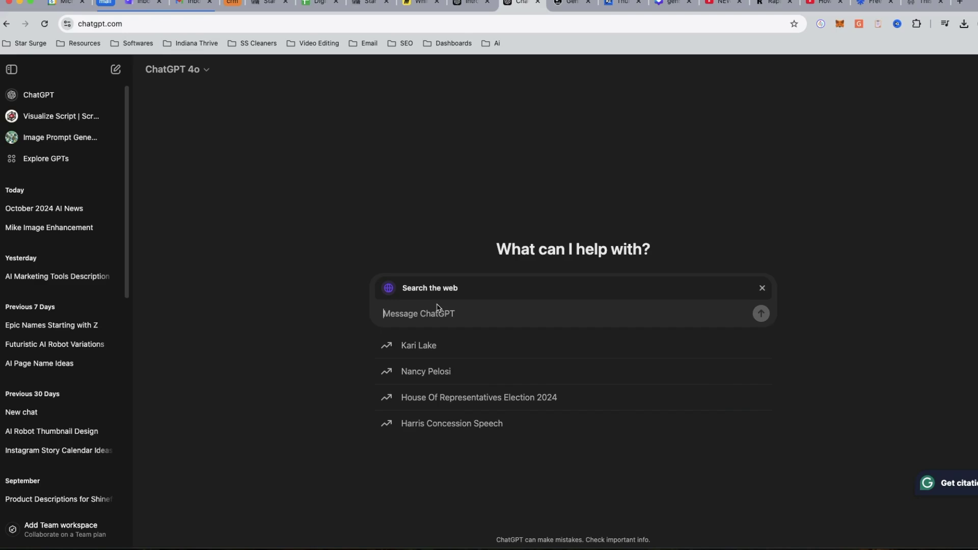
type("news around")
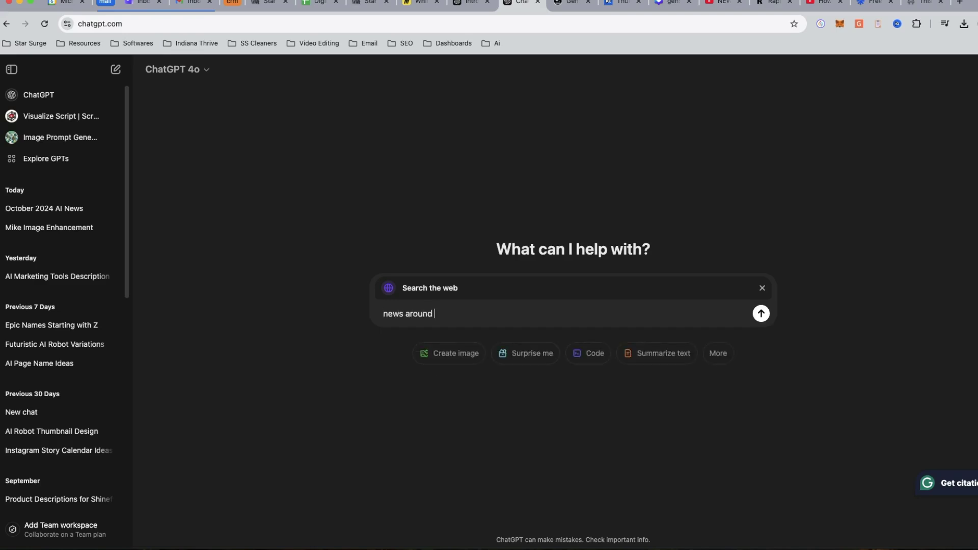
type(" the health industry today")
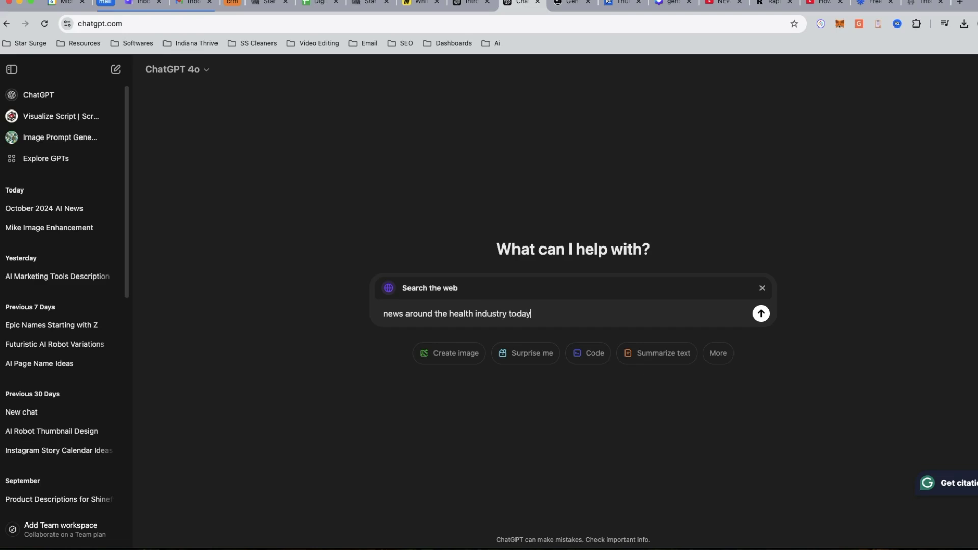
key("Return")
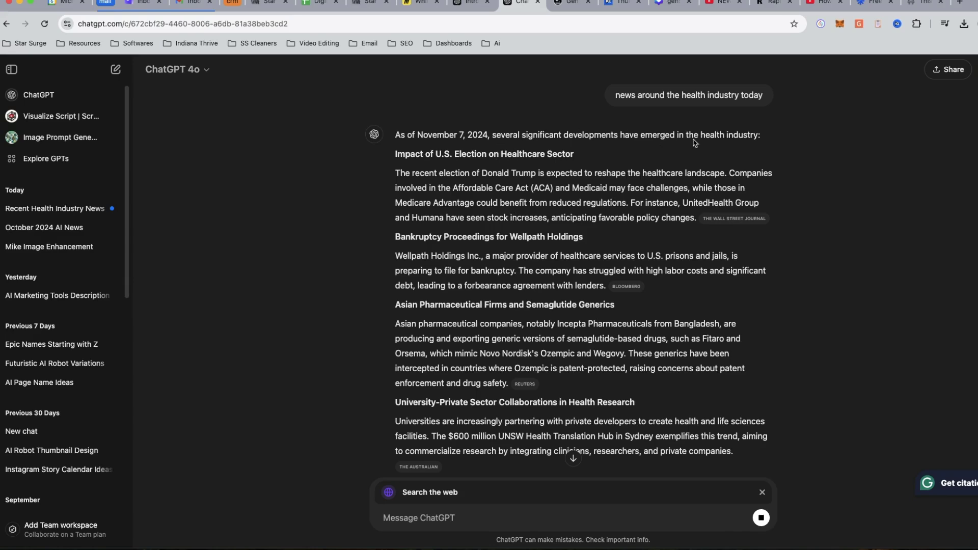
Step: Read through the health industry news answer, from its dated opening to the linked articles and sources
scroll(490, 168, "down", 3)
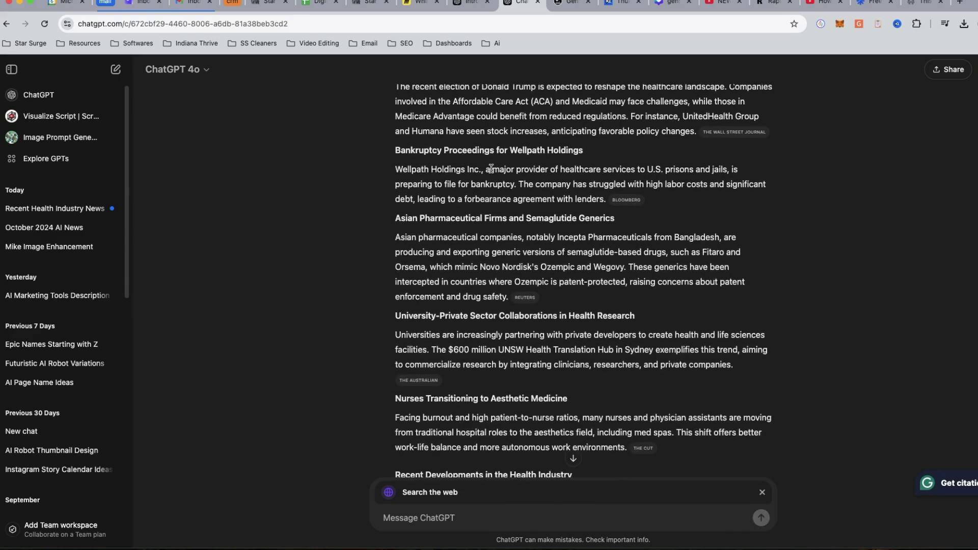
scroll(575, 323, "up", 4)
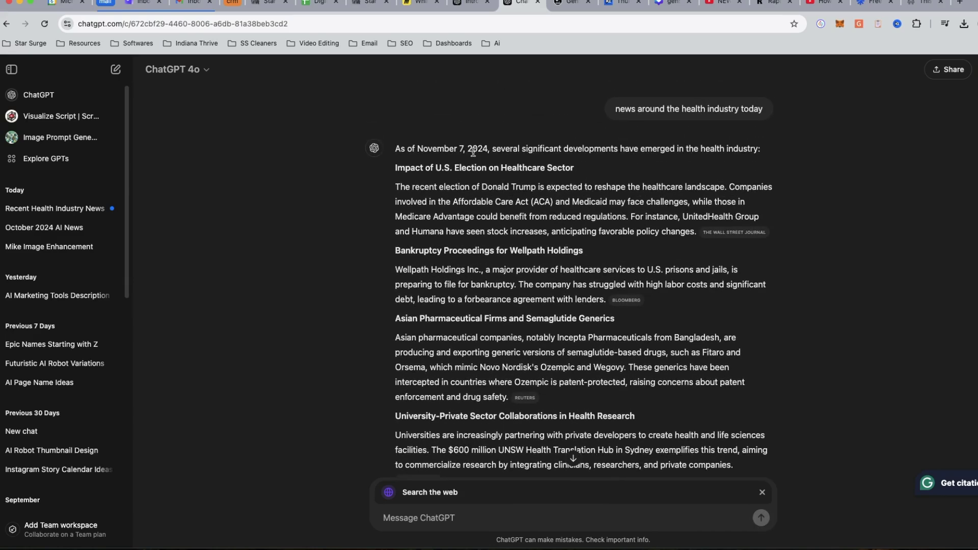
scroll(472, 152, "down", 3)
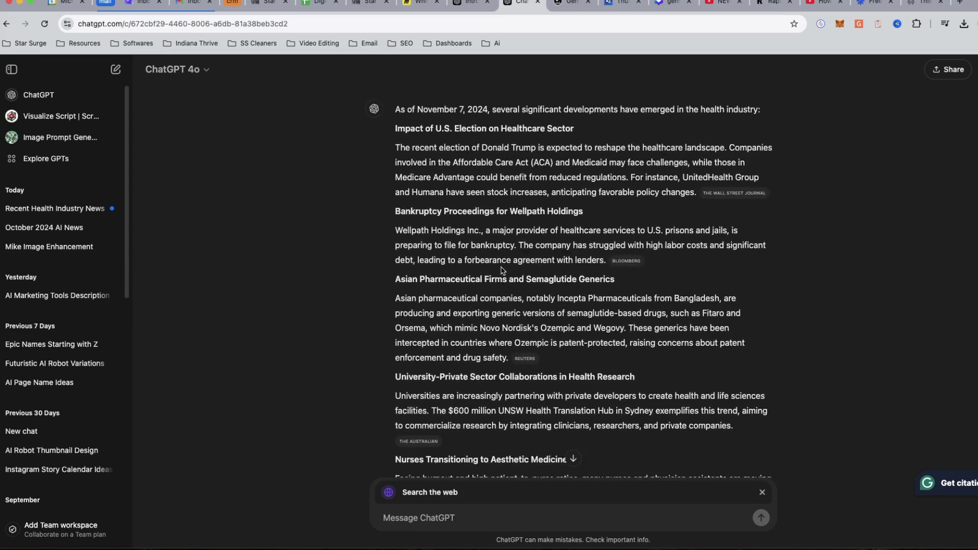
scroll(503, 270, "up", 2)
left_click_drag(397, 149, 596, 170)
scroll(603, 209, "down", 15)
scroll(603, 328, "up", 15)
scroll(605, 326, "up", 1)
left_click(671, 319)
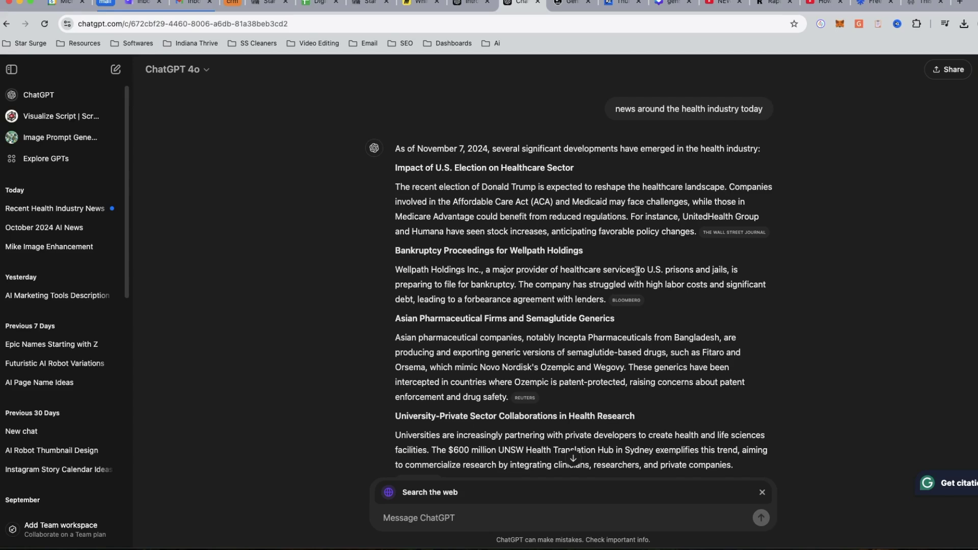
scroll(637, 271, "down", 10)
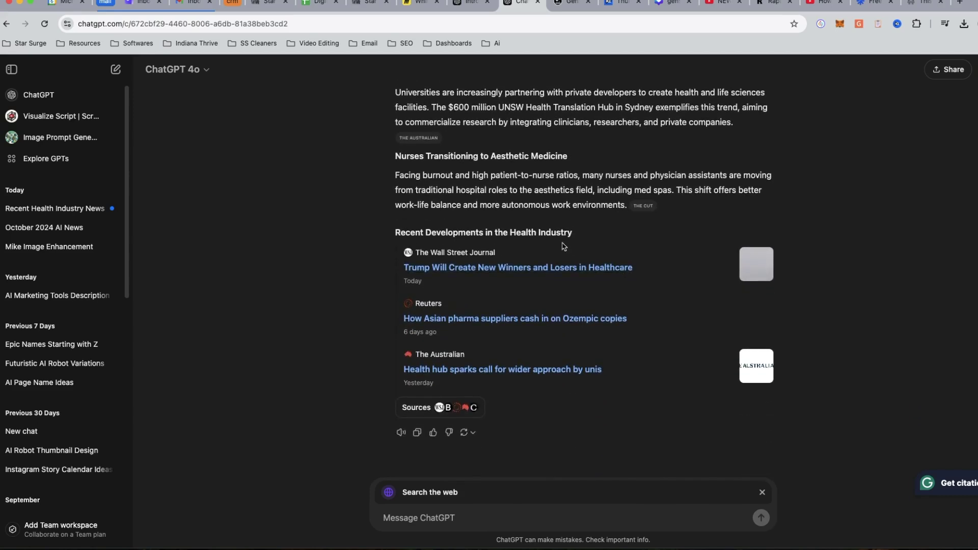
Step: Send the follow-up prompt "now give me a list of products or new tools i could talk about on my podcast"
left_click(413, 517)
type("no")
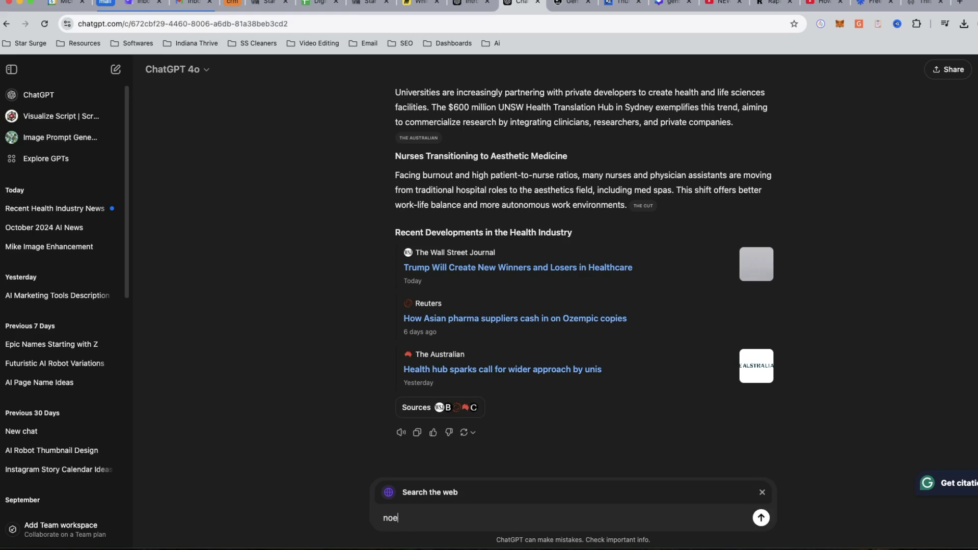
type("w give me a list of produc")
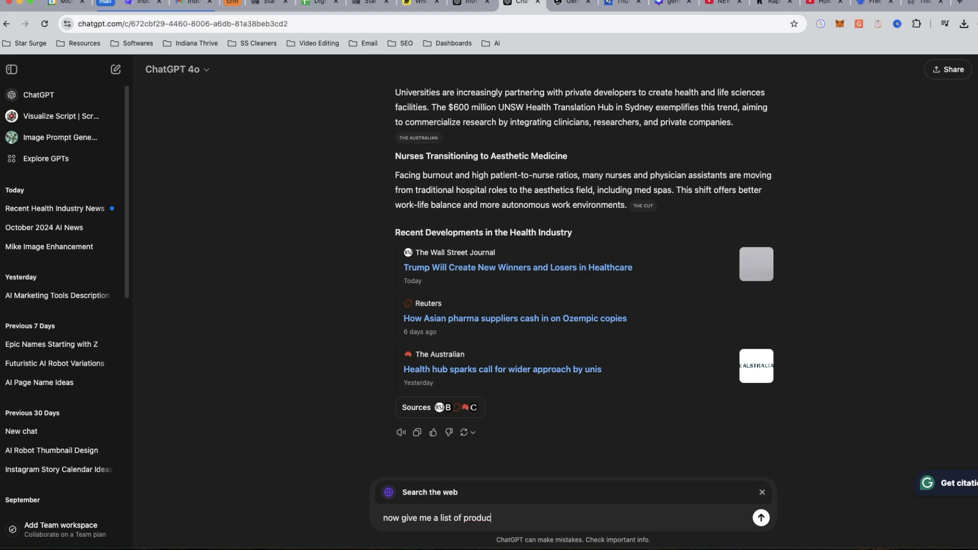
type("tds or new tools i could talk about on my podcas")
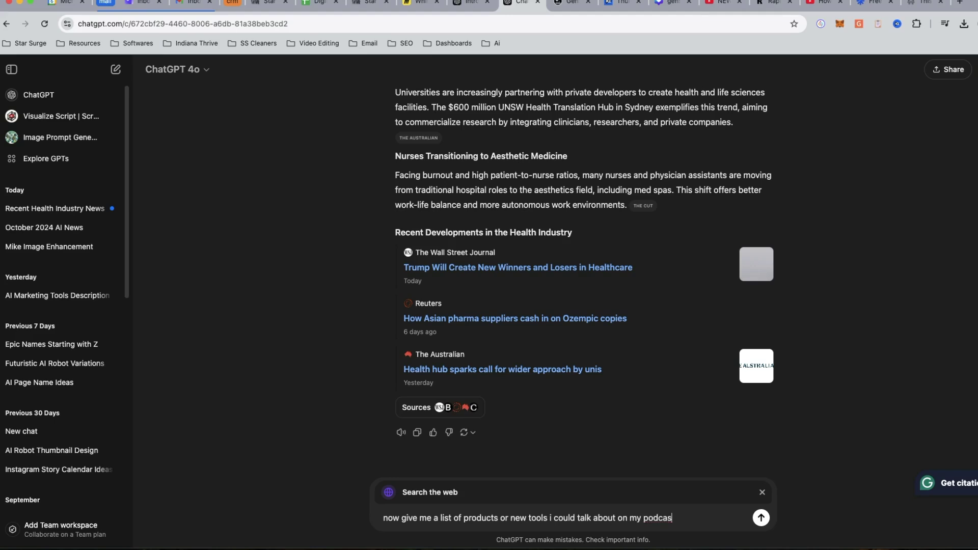
type("t")
key("Return")
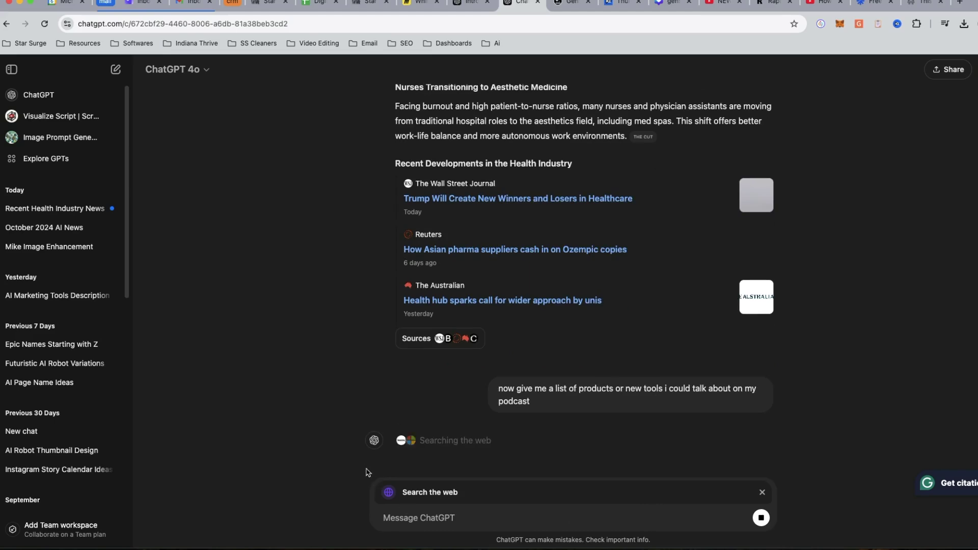
Step: Review the suggested healthcare products and copy the heading "AirPods as Hearing Aids" from the list
scroll(529, 351, "down", 3)
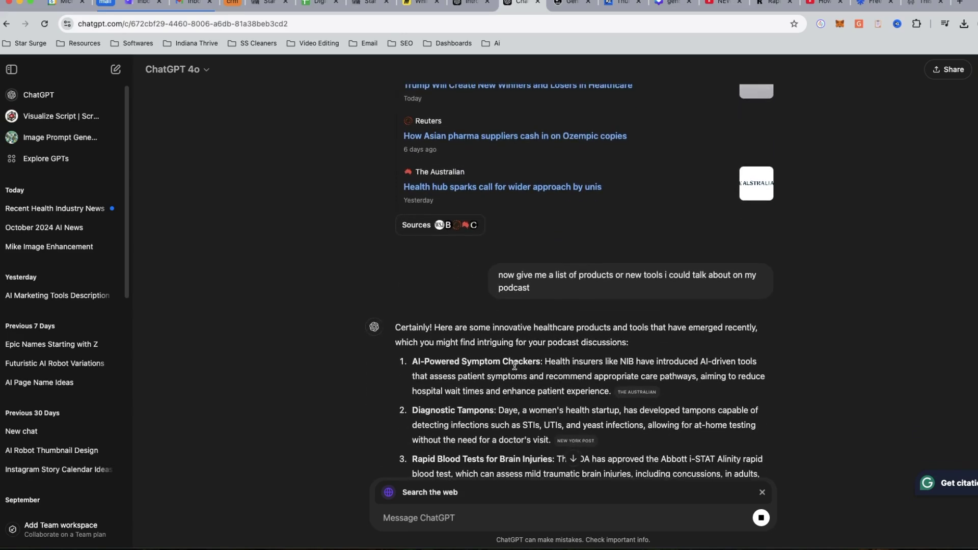
scroll(728, 392, "down", 2)
scroll(730, 376, "down", 2)
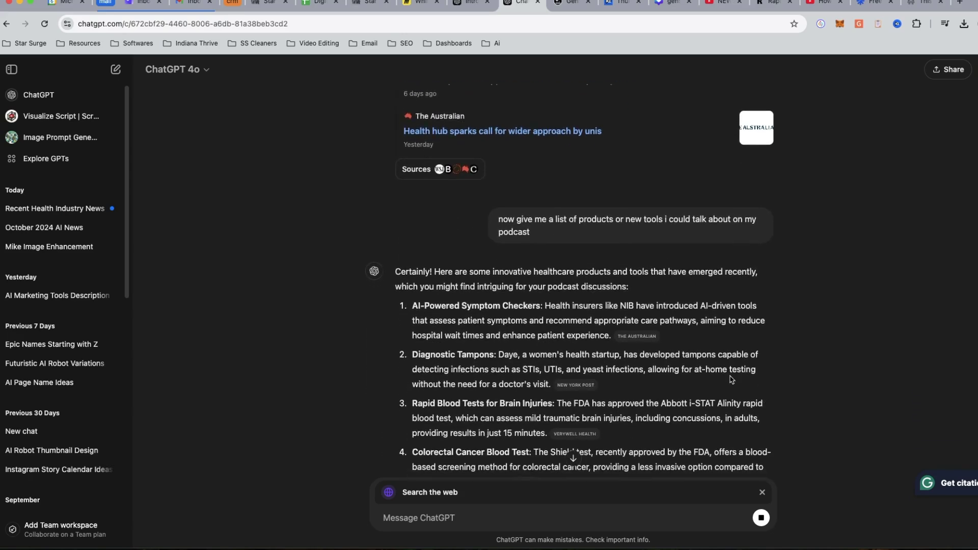
scroll(729, 376, "down", 1)
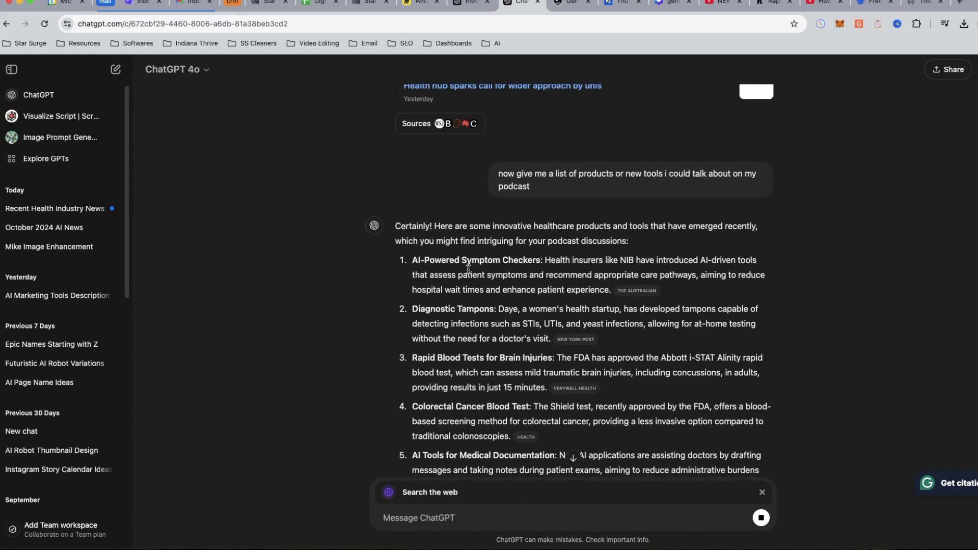
scroll(468, 269, "down", 3)
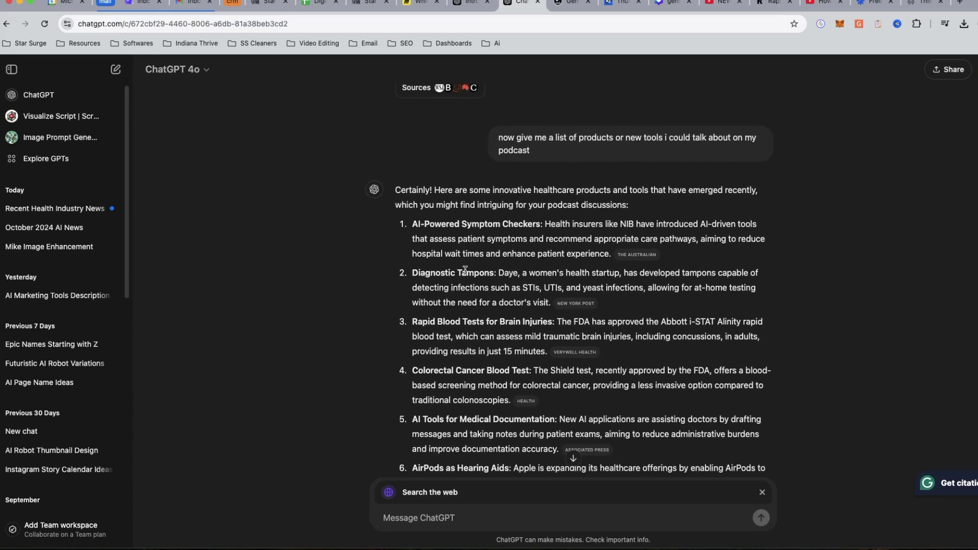
scroll(480, 398, "down", 2)
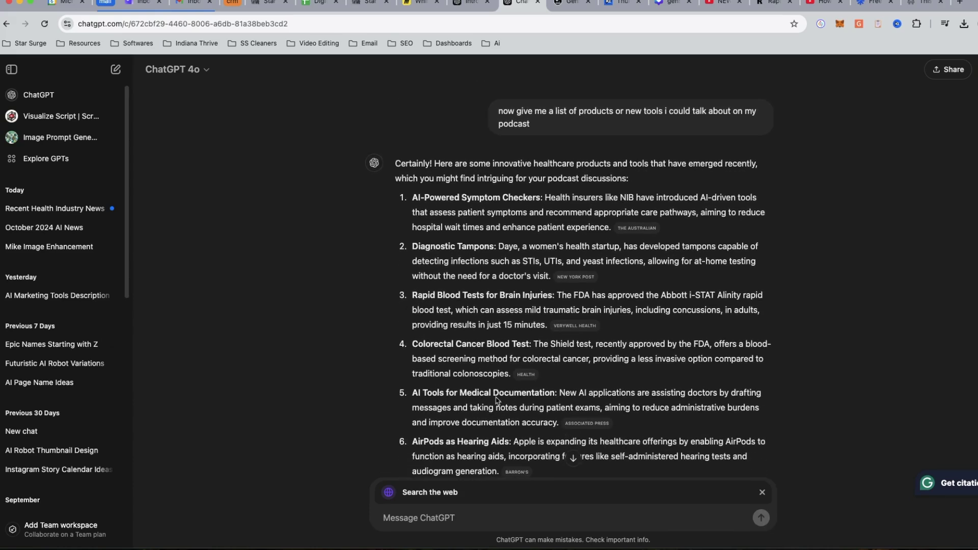
scroll(485, 383, "down", 3)
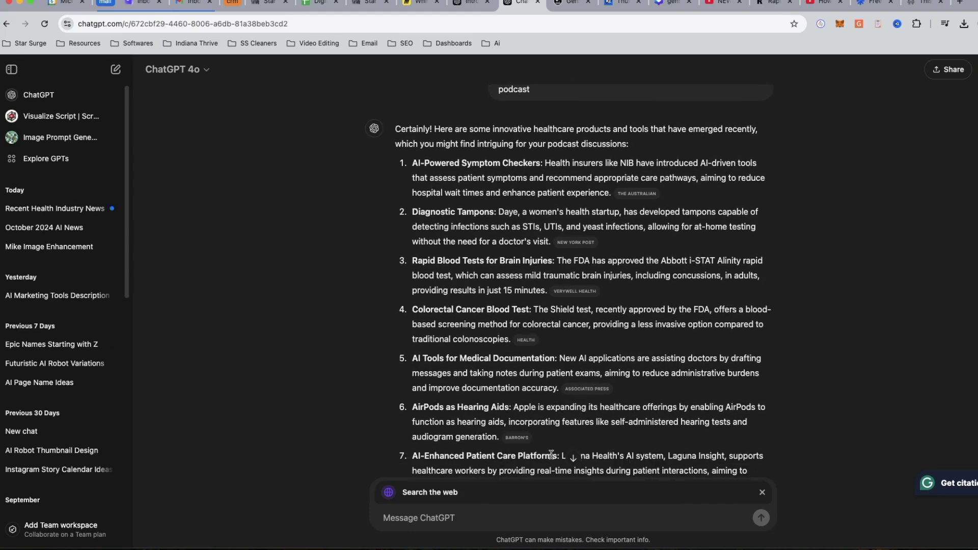
left_click_drag(512, 407, 414, 408)
right_click(433, 402)
left_click(460, 426)
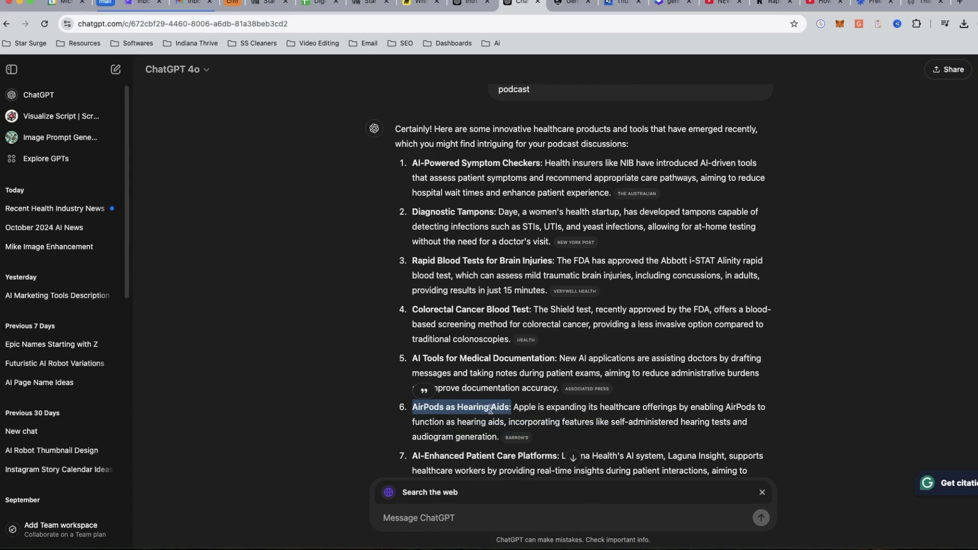
Step: Switch to WordStream's Free Keyword Tool and find keywords for "AirPods as Hearing Aids" across all industries in the United States
left_click(870, 4)
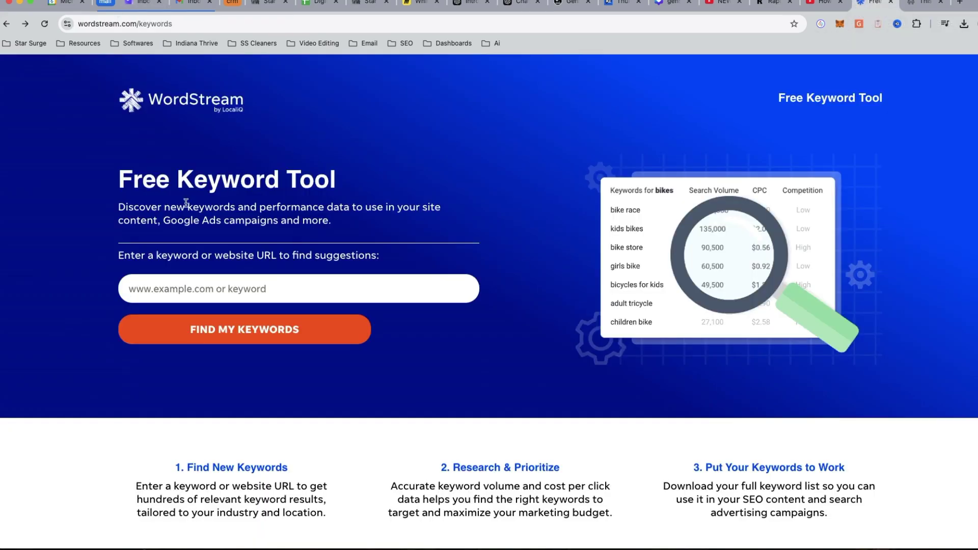
left_click_drag(120, 178, 377, 179)
left_click(148, 286)
key("super+v")
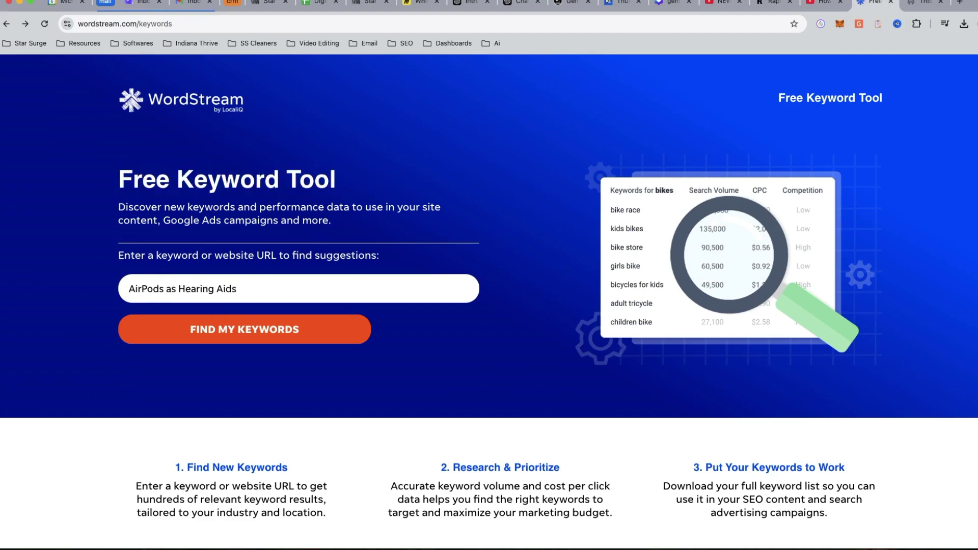
left_click(247, 335)
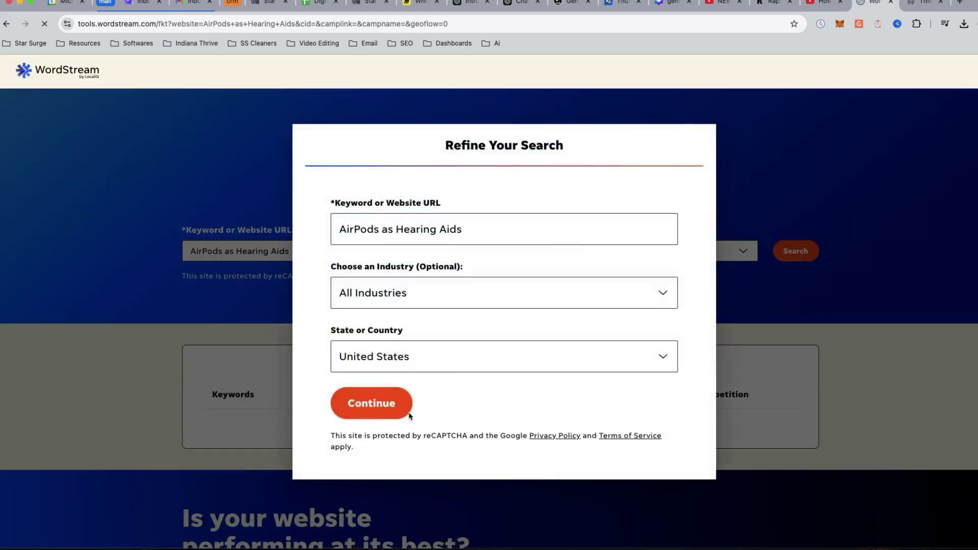
left_click(378, 400)
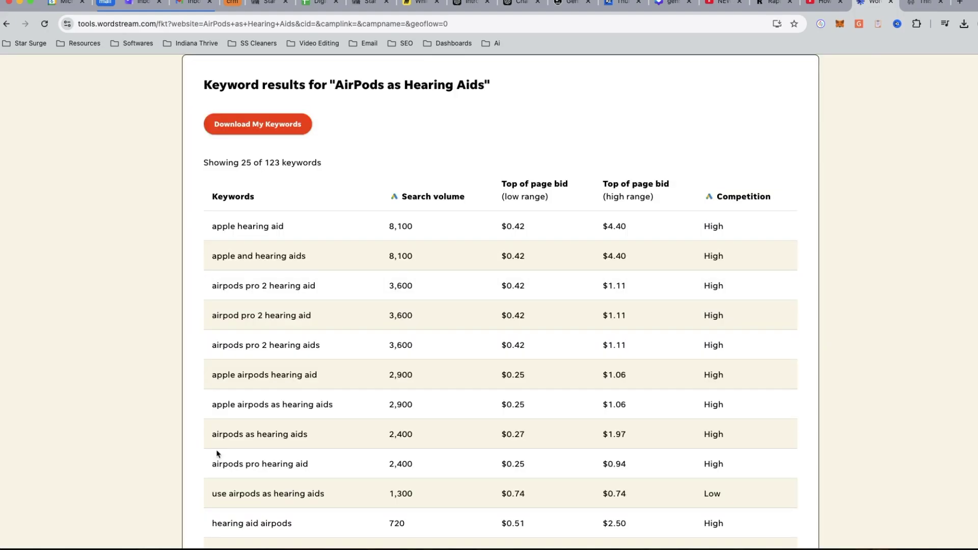
Step: Examine the AirPods keyword results for search volume, top of page bids and competition
scroll(315, 283, "down", 2)
scroll(315, 251, "down", 2)
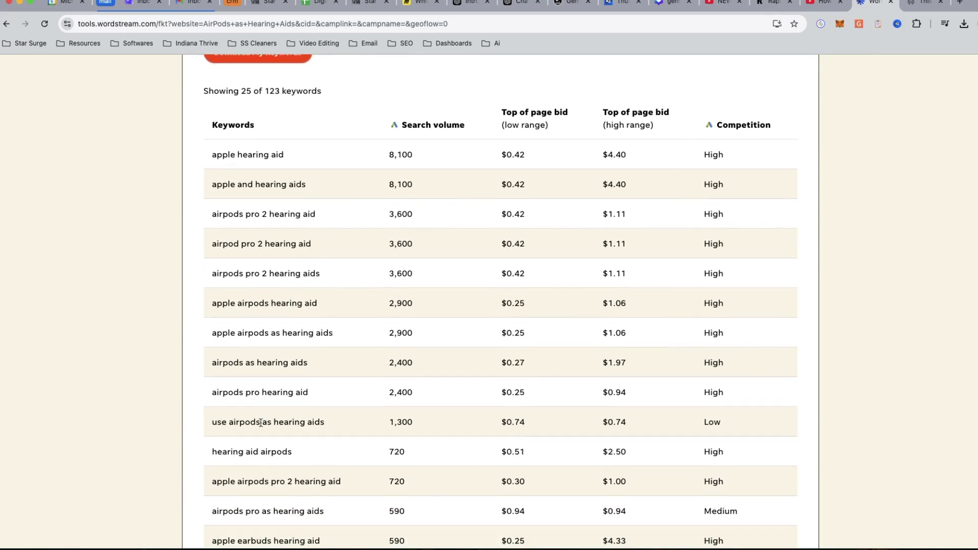
scroll(680, 413, "down", 2)
scroll(664, 415, "up", 5)
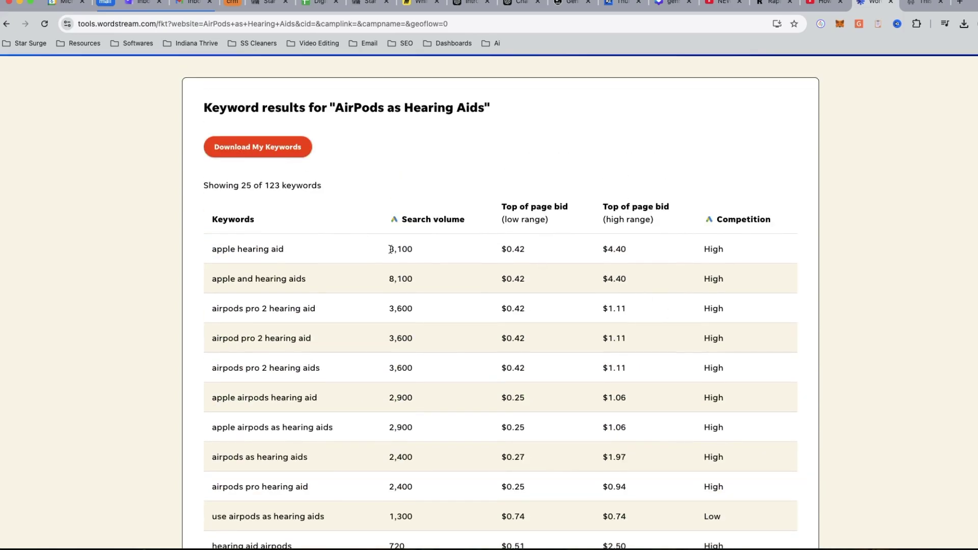
scroll(403, 245, "down", 5)
scroll(585, 189, "up", 10)
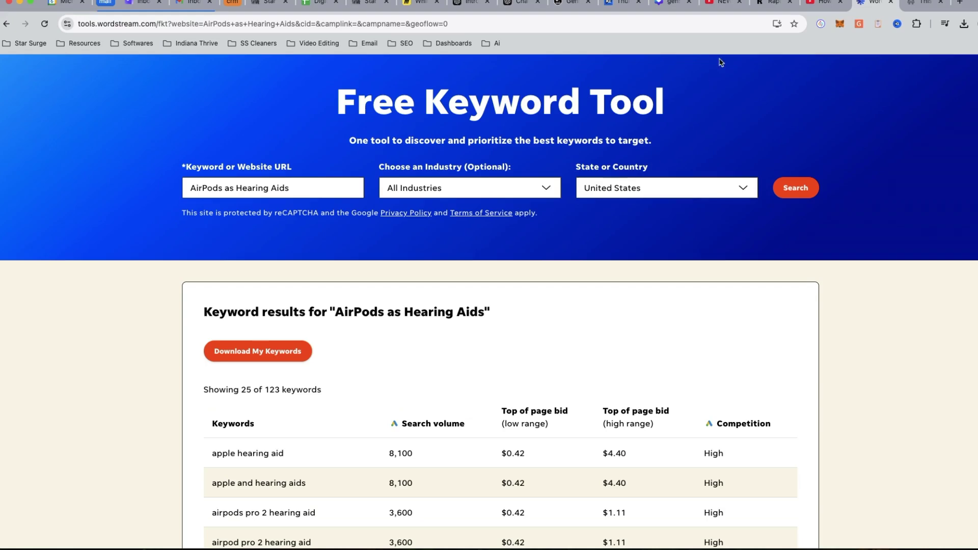
Step: Switch back to ChatGPT and copy "Diagnostic Tampons: Daye" from the second item of the product list
left_click(523, 3)
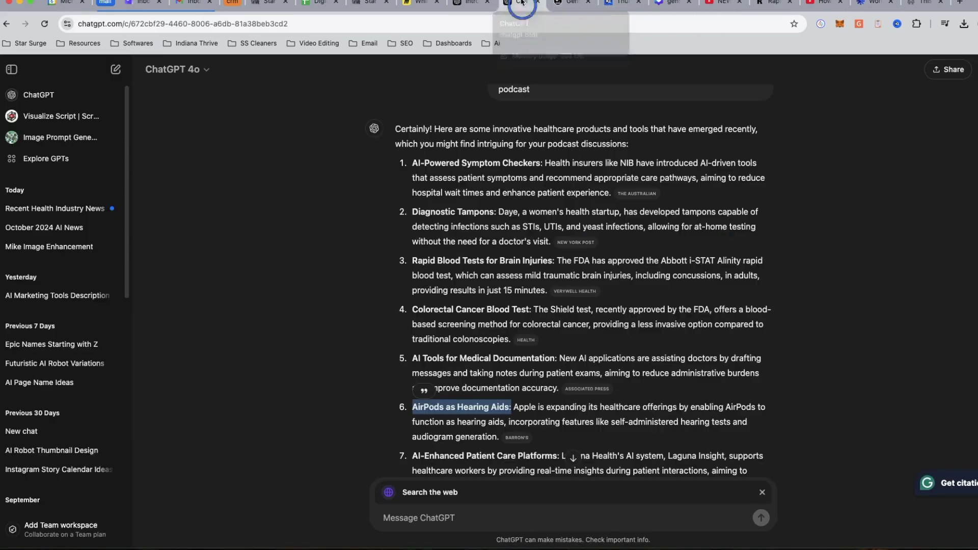
scroll(555, 290, "up", 1)
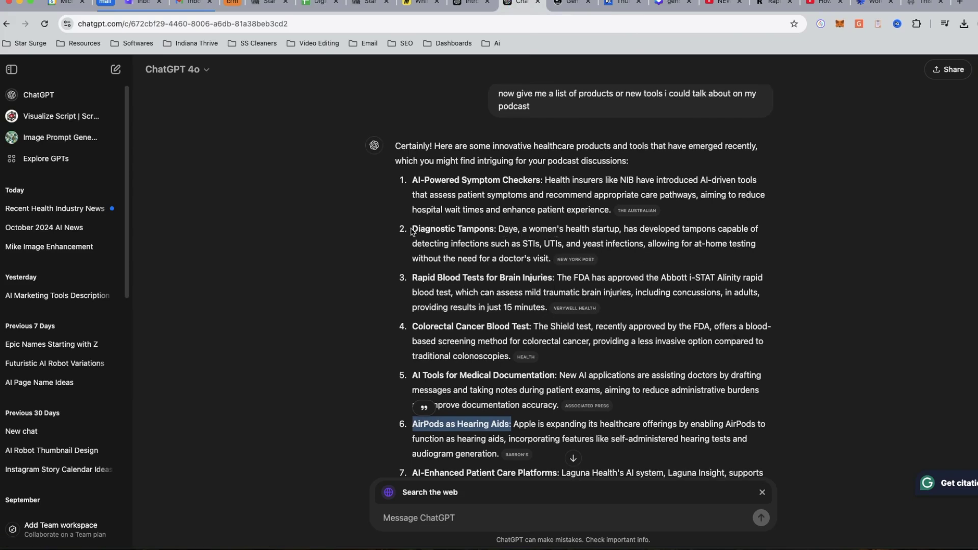
left_click_drag(412, 228, 517, 229)
right_click(473, 230)
left_click(509, 248)
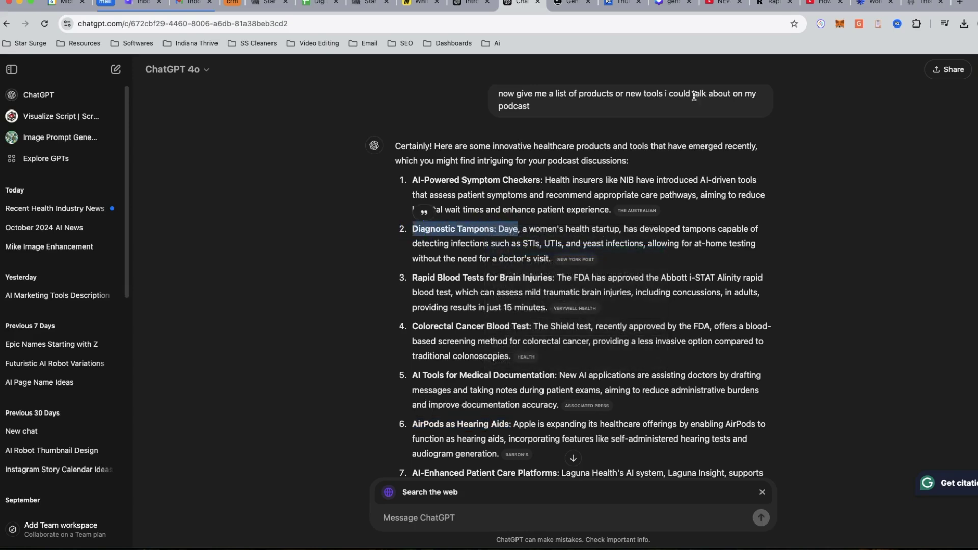
Step: Switch to WordStream and run a keyword search for "Diagnostic Tampons by daye" in place of the AirPods phrase
left_click(888, 7)
left_click_drag(285, 189, 164, 179)
key("cmd+v")
key("BackSpace")
key("BackSpace")
key("BackSpace")
key("BackSpace")
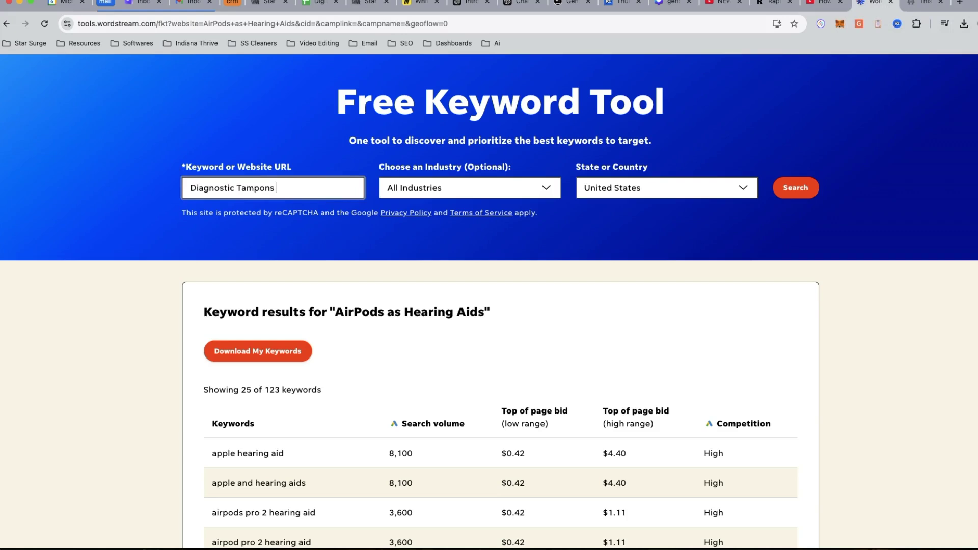
type("by daye")
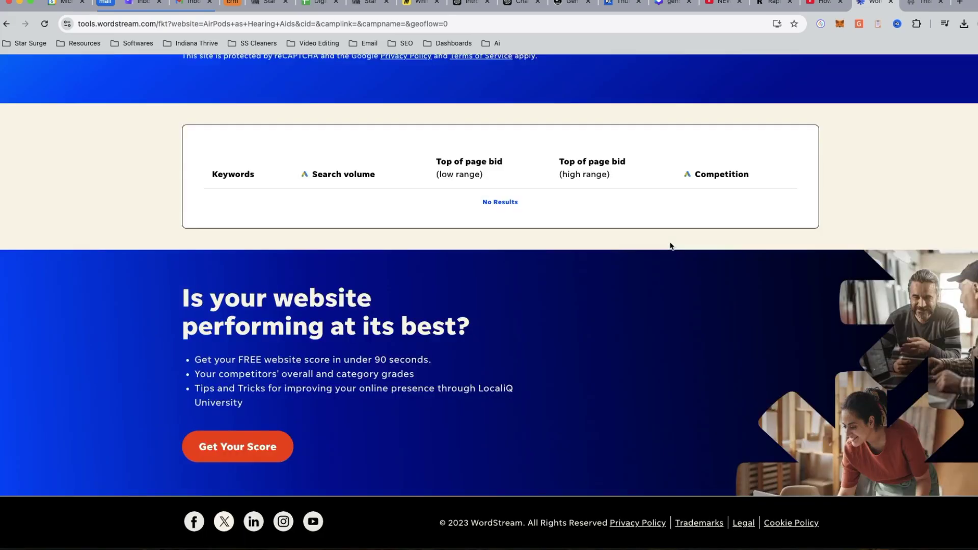
scroll(594, 329, "up", 5)
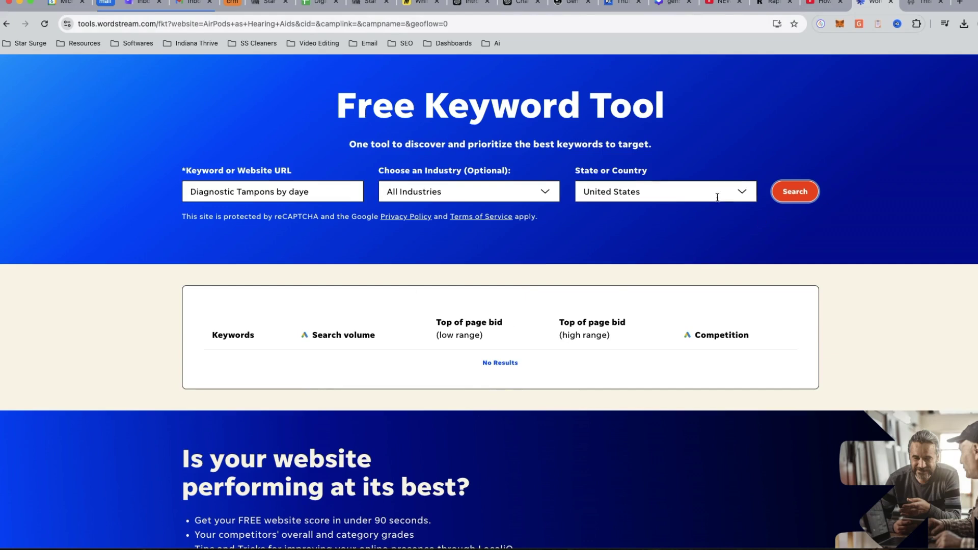
Step: Switch back to ChatGPT and copy the full Diagnostic Tampons entry, including its description, from the product list
left_click(525, 9)
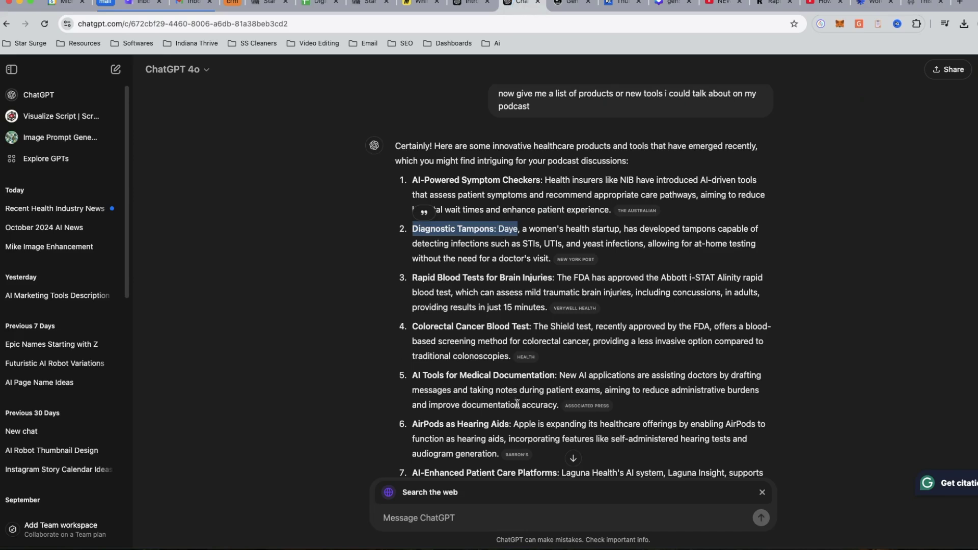
scroll(512, 407, "down", 2)
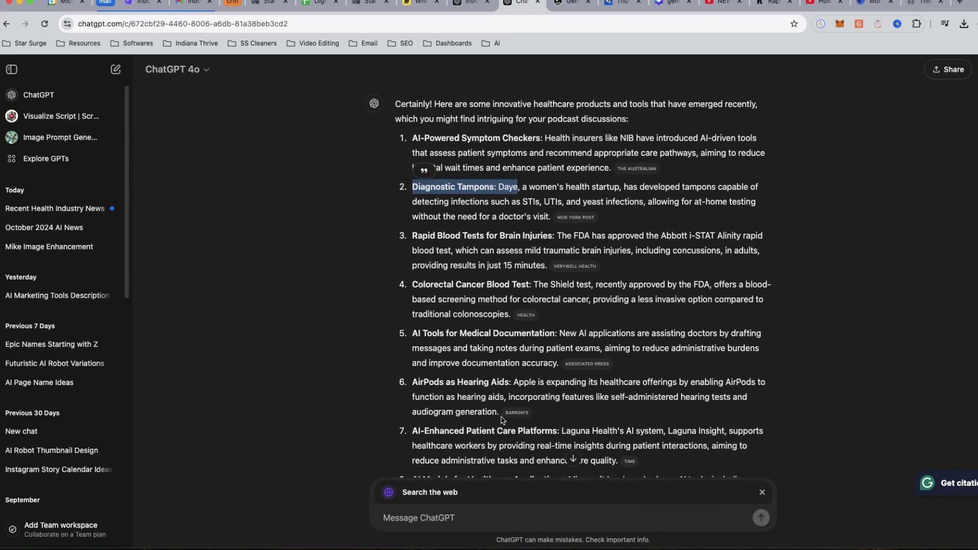
scroll(503, 420, "up", 1)
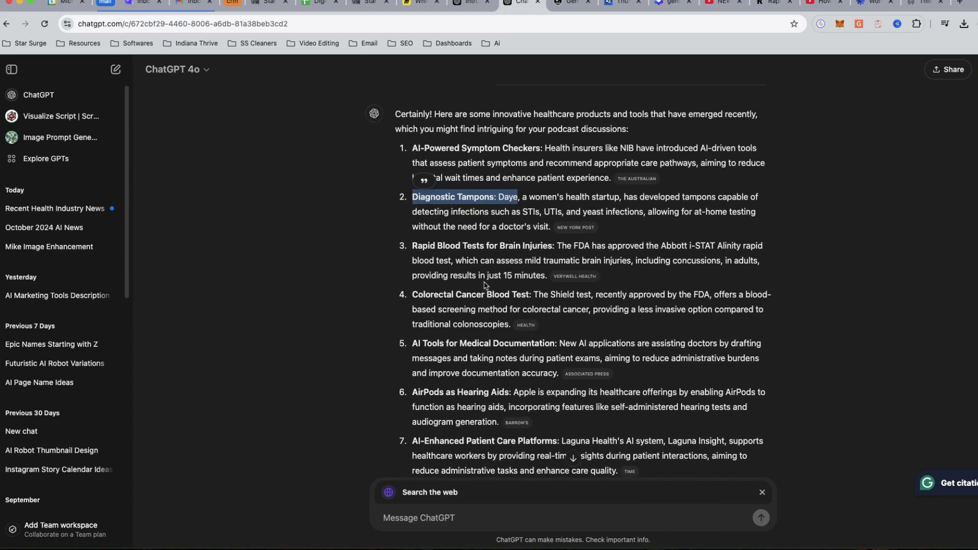
left_click(423, 194)
left_click_drag(418, 197, 550, 223)
right_click(521, 209)
left_click(535, 233)
Step: Send the web-search prompt "create me a blog post about" followed by the copied Diagnostic Tampons description
scroll(509, 356, "down", 5)
left_click(444, 521)
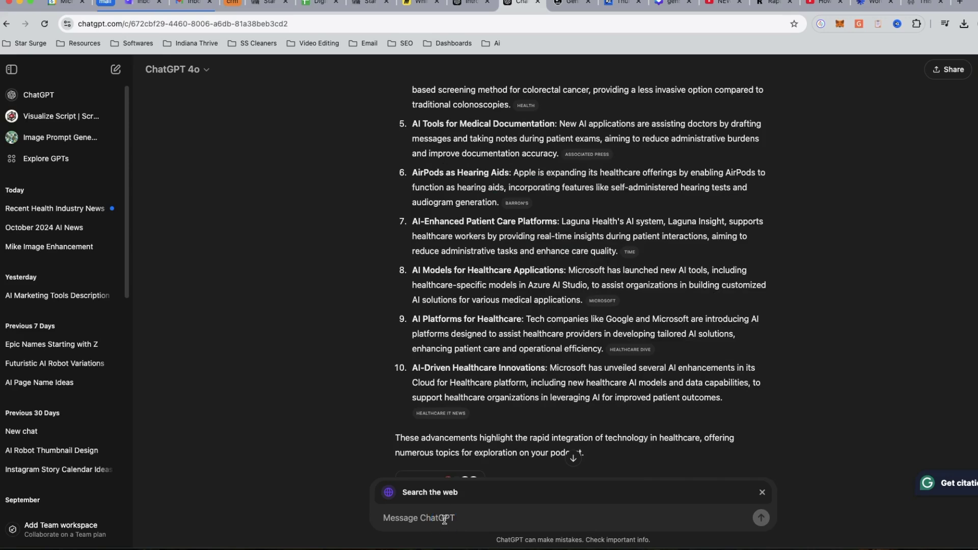
type("create me a blog post about")
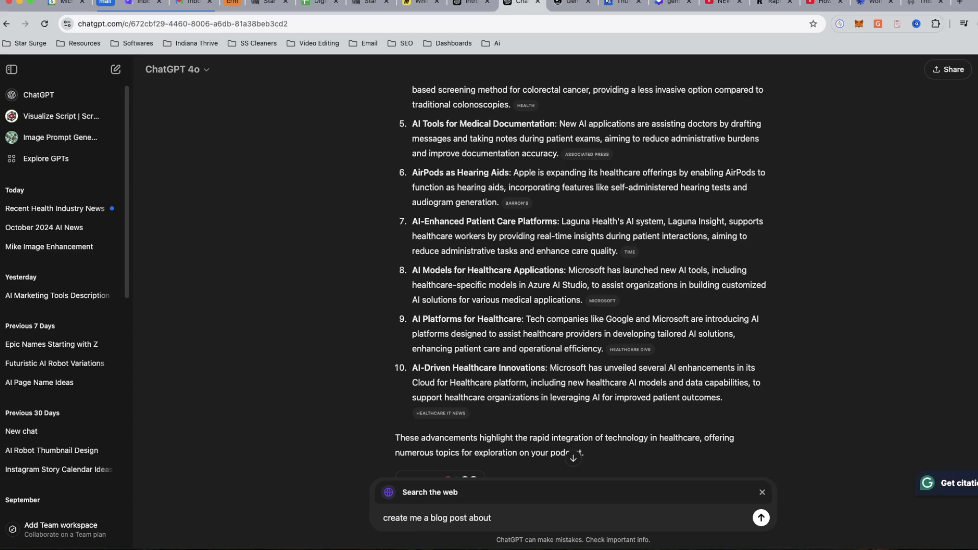
key("super+v")
key("Return")
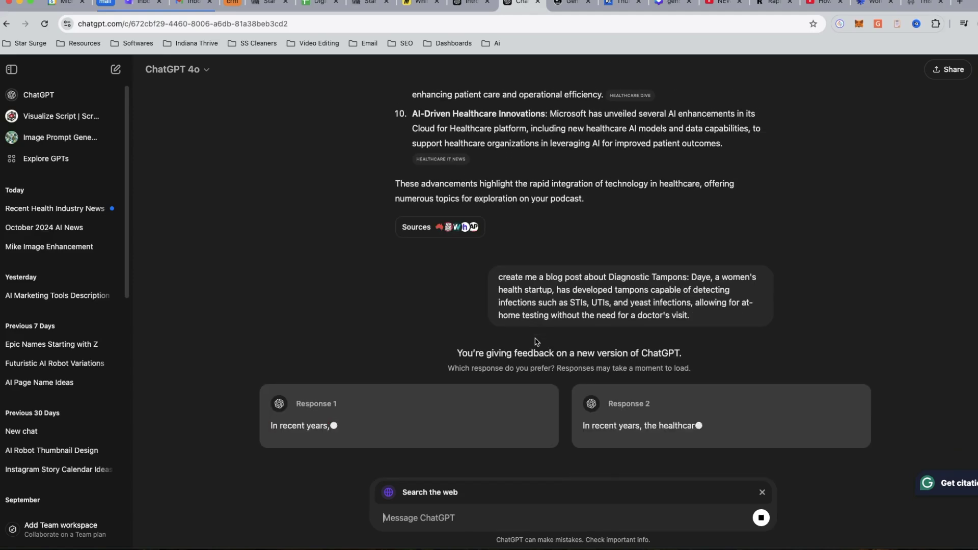
Step: Compare the two blog post responses side by side, from their introductions to their conclusions and sources
scroll(515, 416, "down", 2)
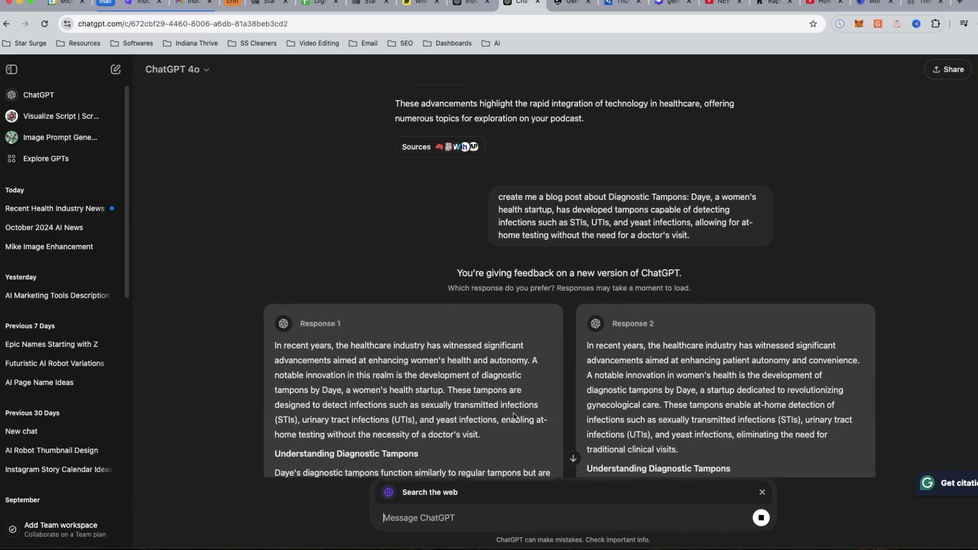
scroll(515, 416, "down", 2)
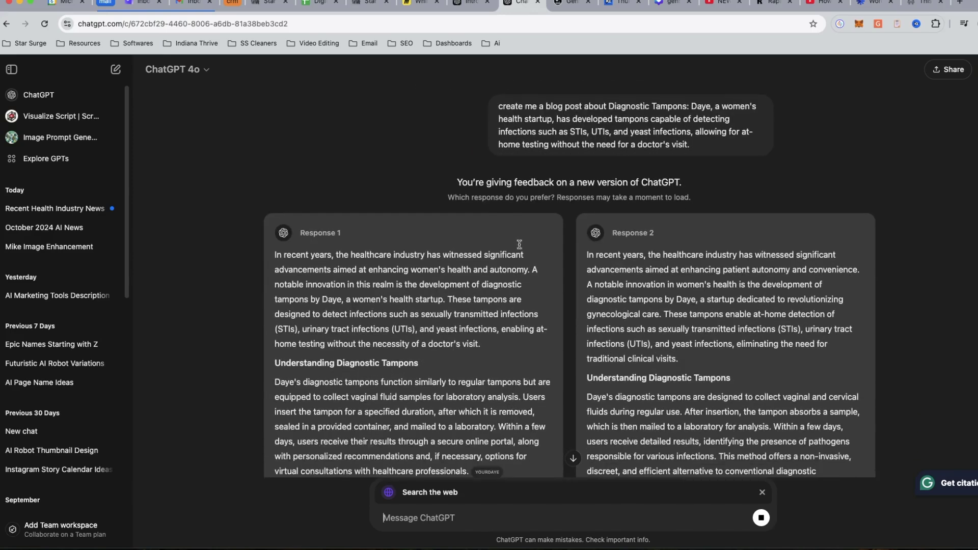
scroll(417, 332, "down", 2)
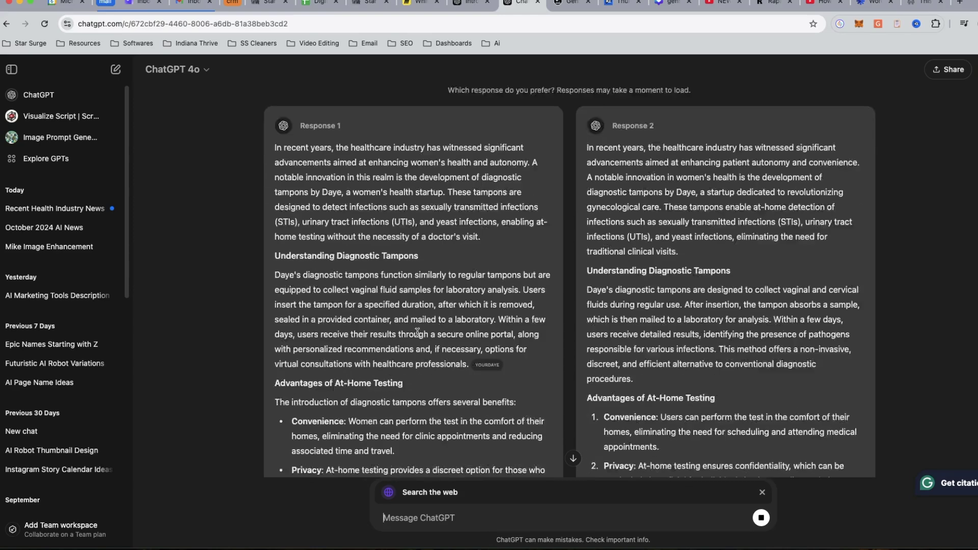
scroll(417, 332, "down", 1)
scroll(407, 328, "up", 2)
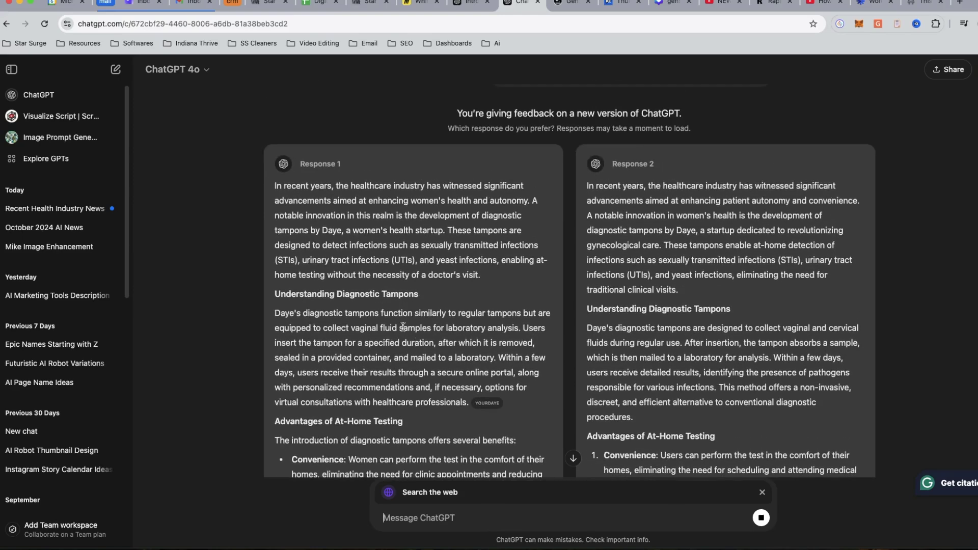
scroll(397, 325, "down", 9)
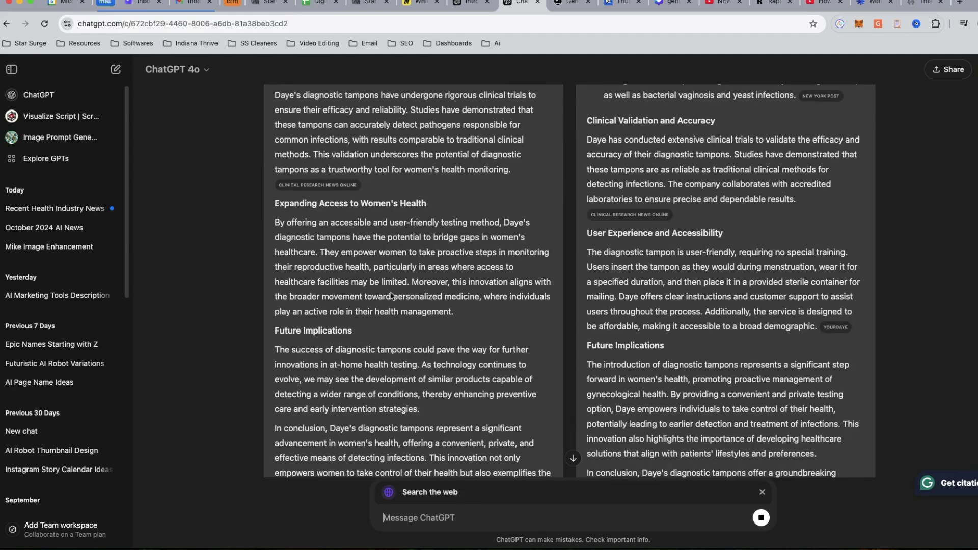
scroll(382, 265, "down", 4)
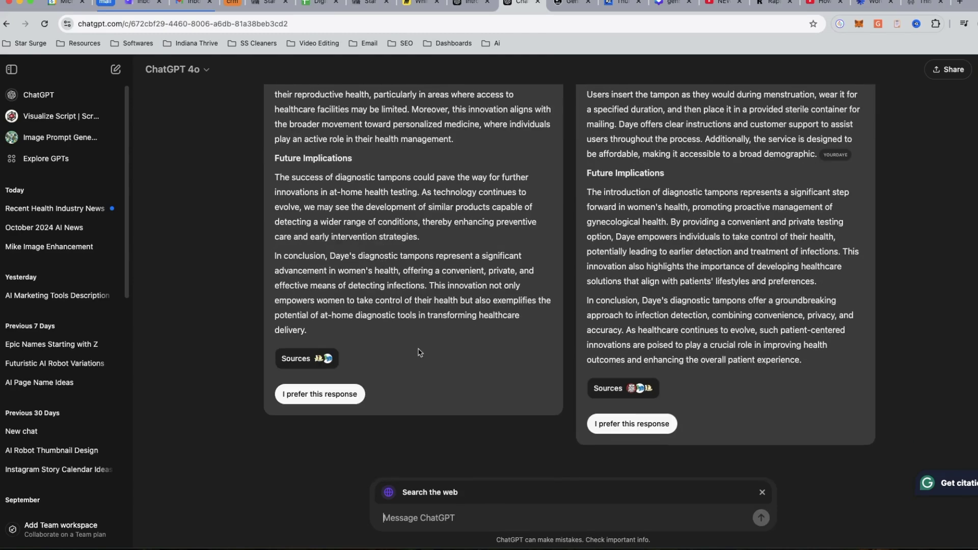
scroll(418, 347, "up", 12)
scroll(418, 341, "down", 2)
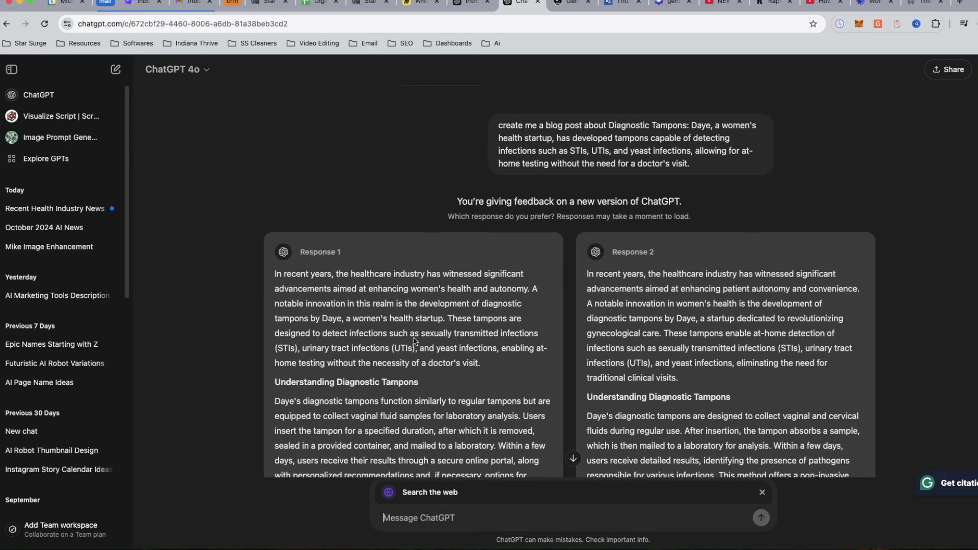
scroll(415, 336, "up", 3)
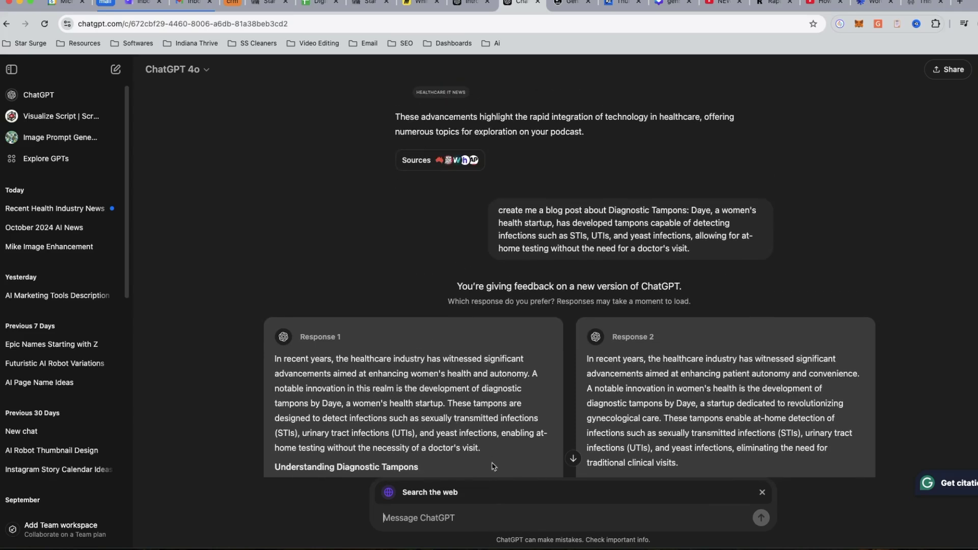
scroll(561, 305, "up", 2)
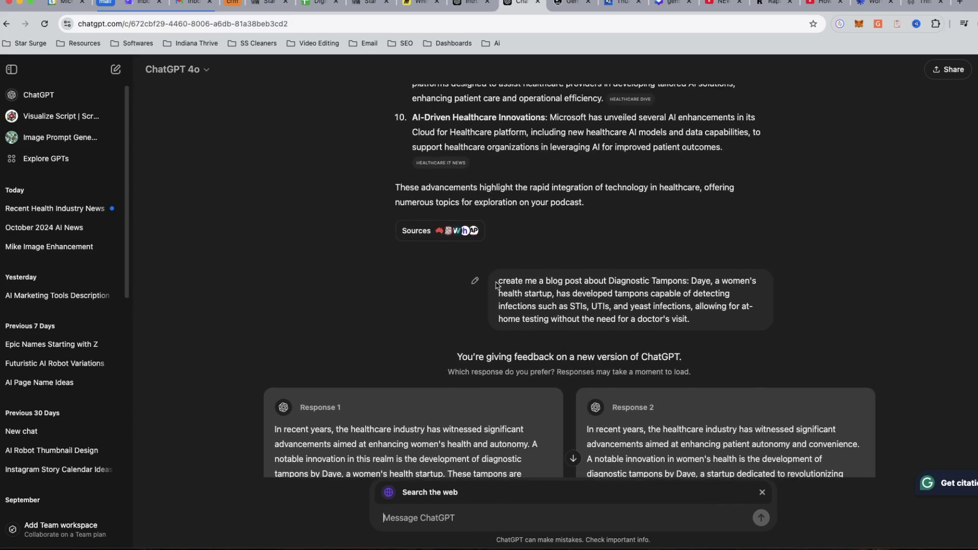
Step: Copy the blog post prompt about Diagnostic Tampons and submit it in a new chat without web search
left_click_drag(498, 281, 726, 319)
right_click(632, 290)
left_click(657, 312)
left_click(116, 70)
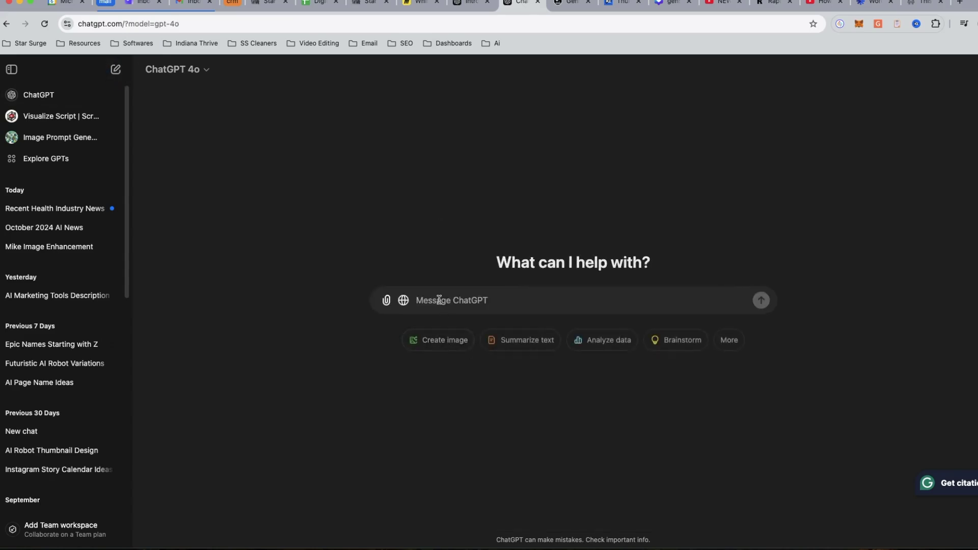
key("super+v")
key("Return")
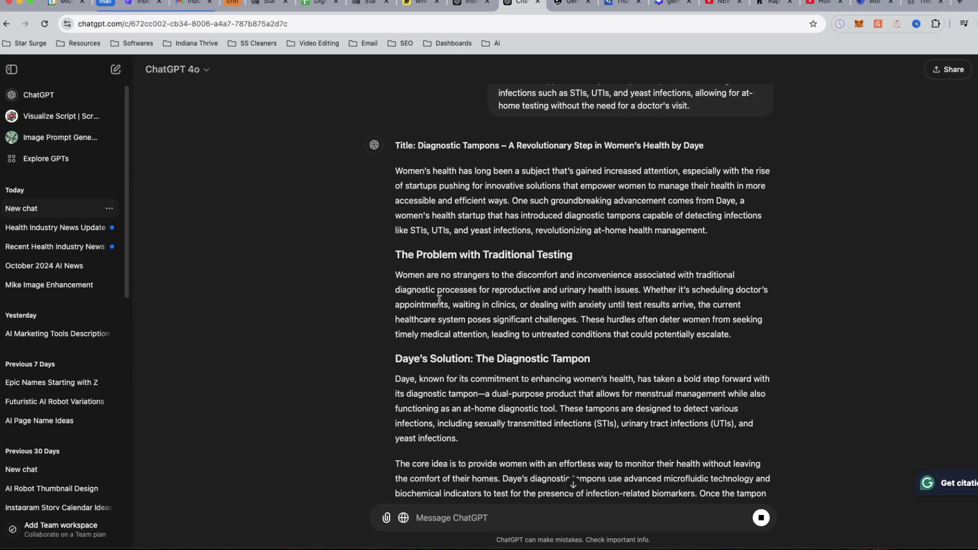
Step: Read through the blog post generated without web search, checking its title, sections, closing thoughts and whether it cites sources
scroll(393, 301, "down", 15)
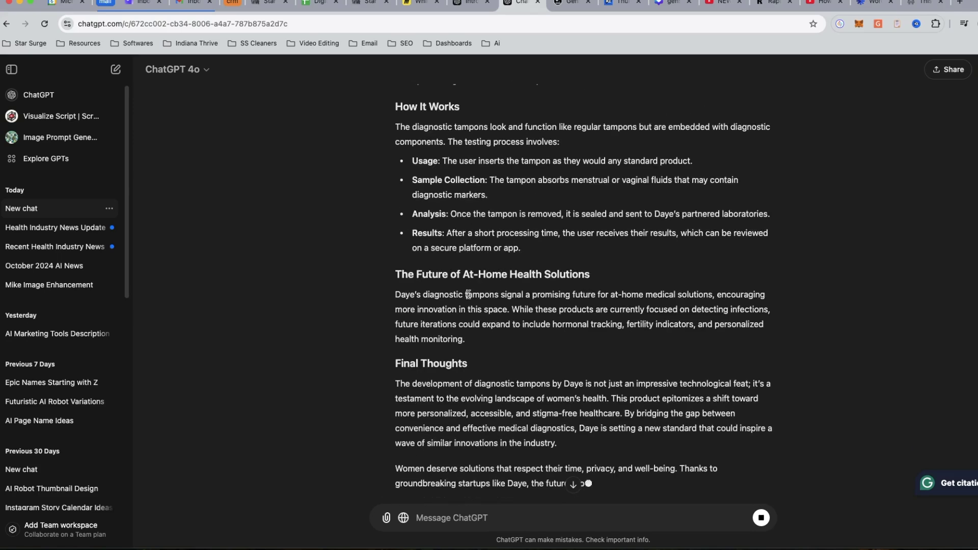
scroll(474, 285, "down", 2)
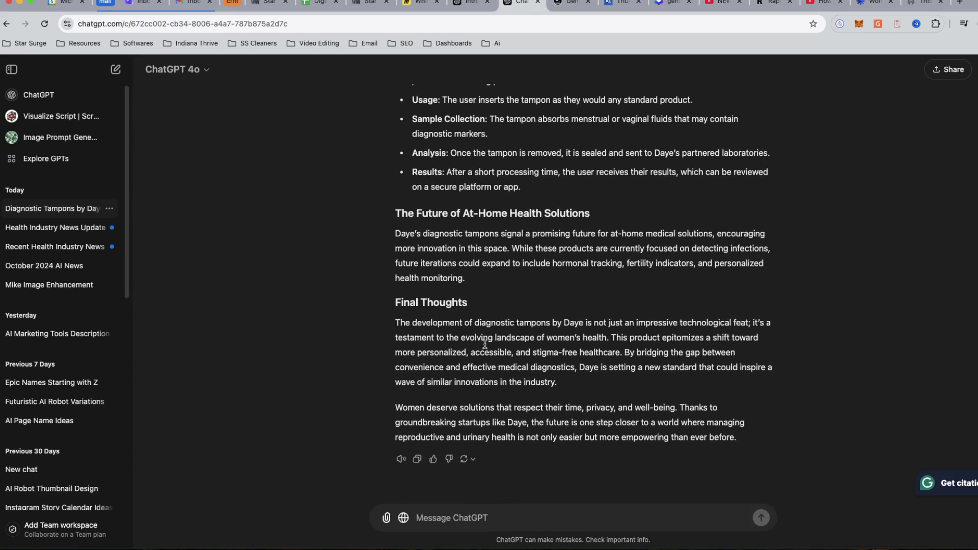
scroll(504, 405, "up", 15)
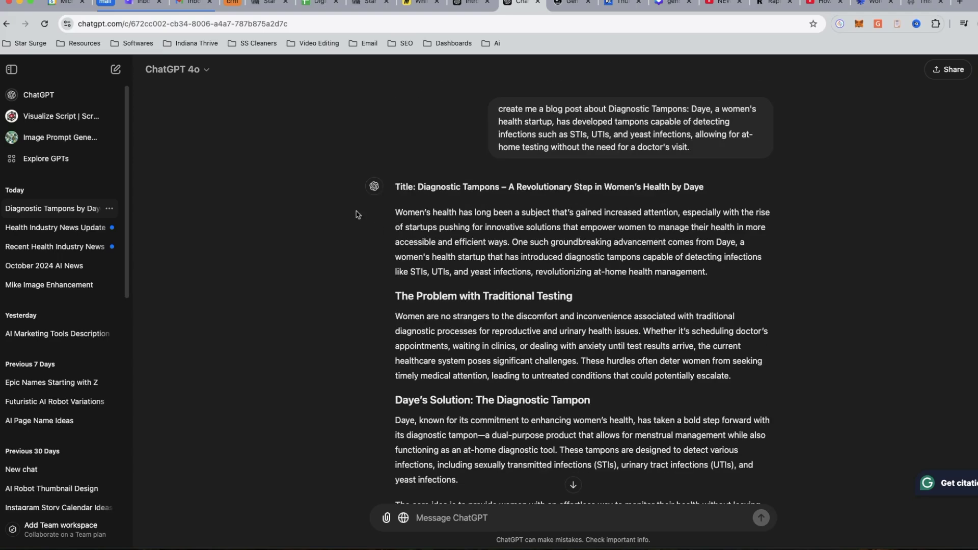
scroll(546, 363, "down", 15)
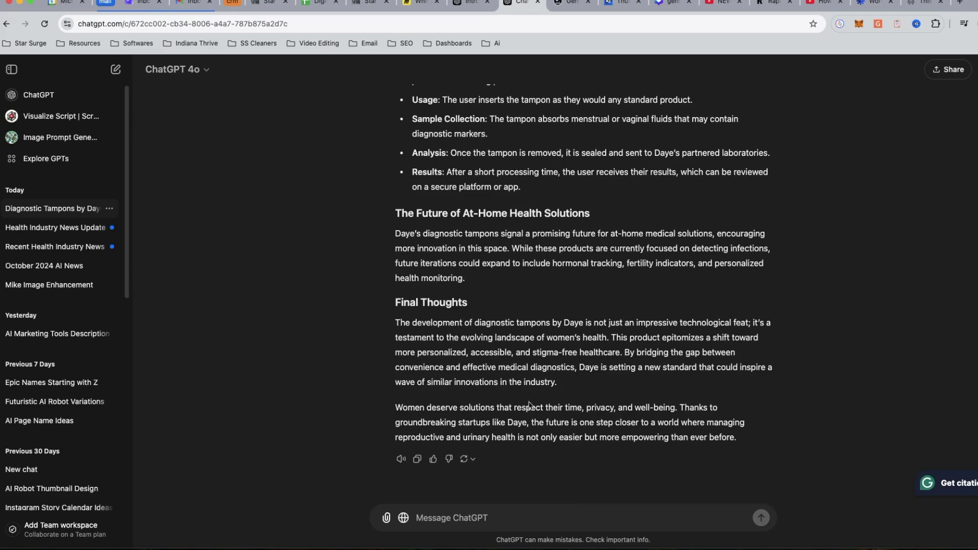
scroll(493, 448, "up", 4)
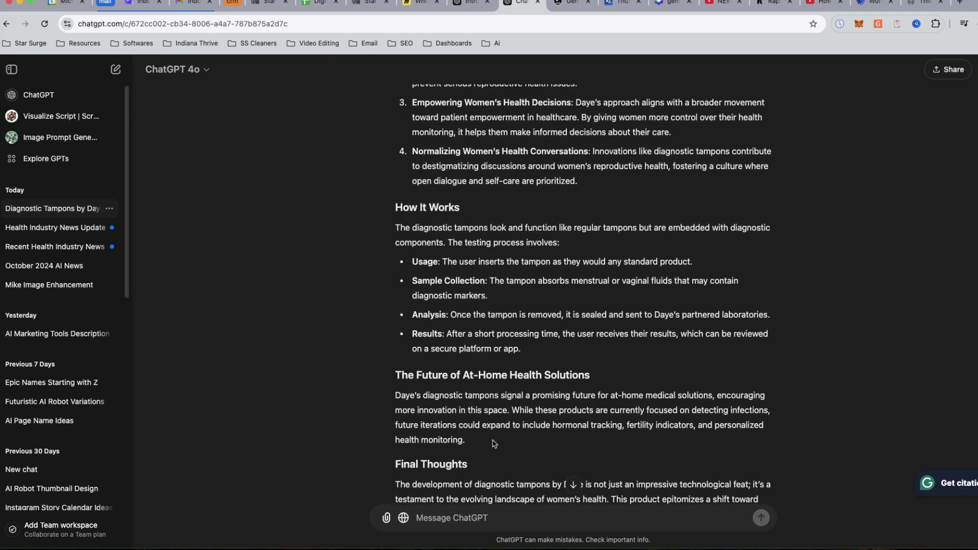
Step: Send the prompt "now turn this into a script" for the blog post and skim the generated narrator script
scroll(492, 423, "down", 4)
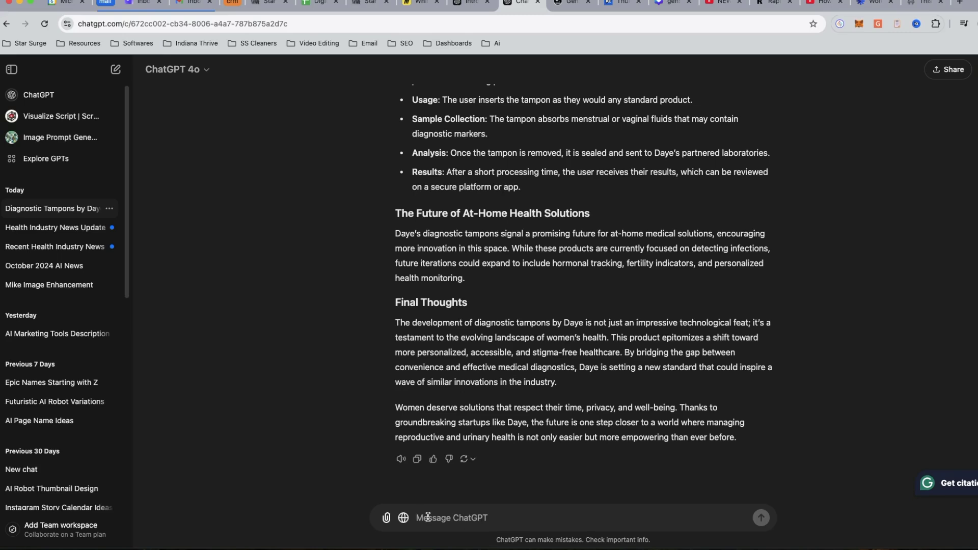
type("noe")
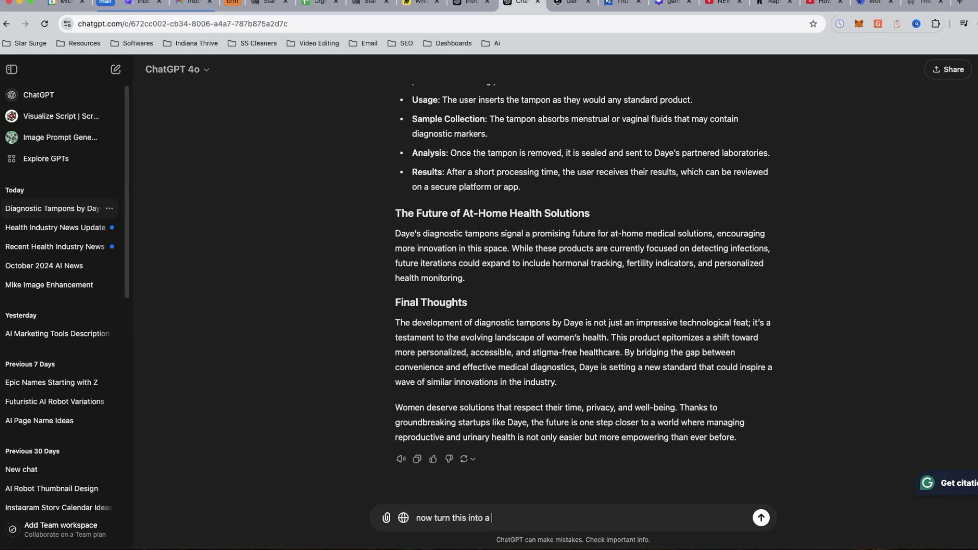
type("turn this into a script")
key("Return")
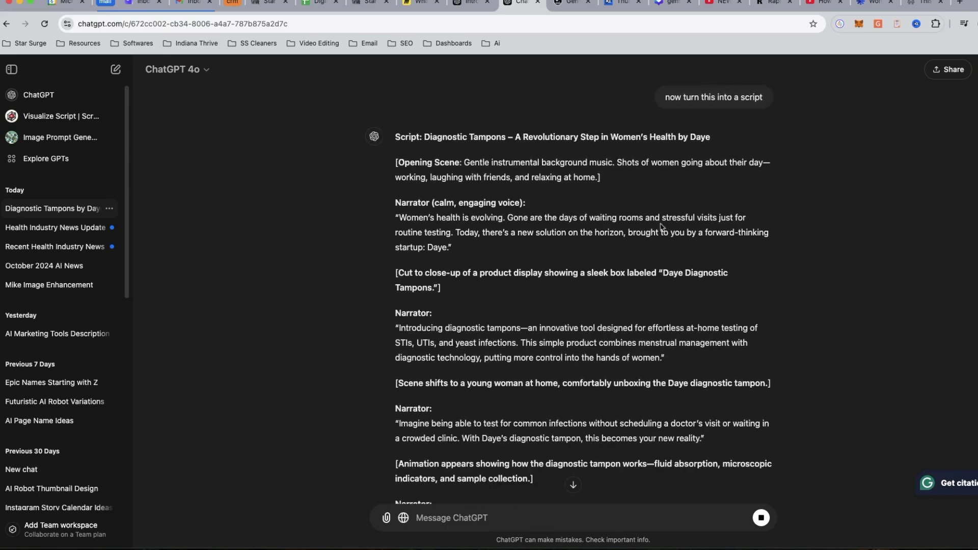
scroll(510, 262, "down", 4)
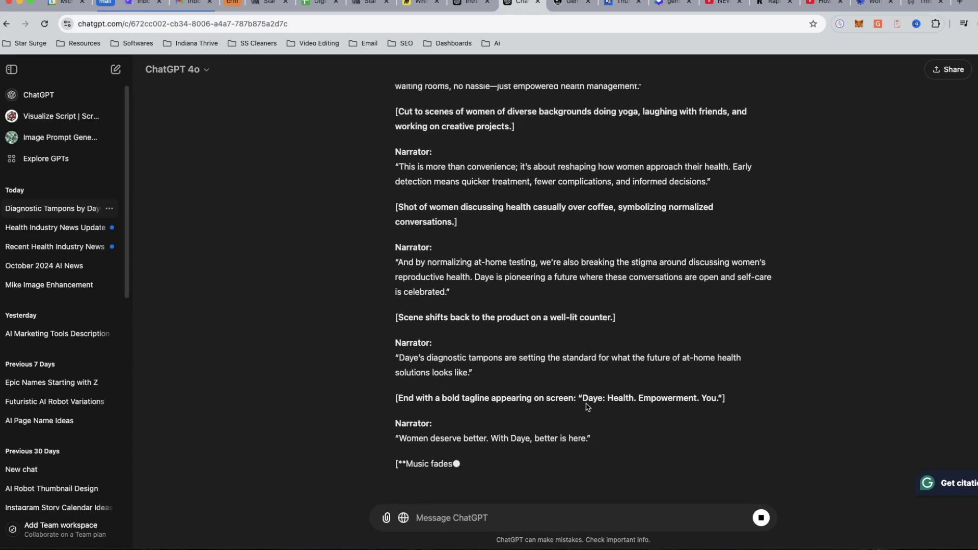
scroll(587, 406, "up", 5)
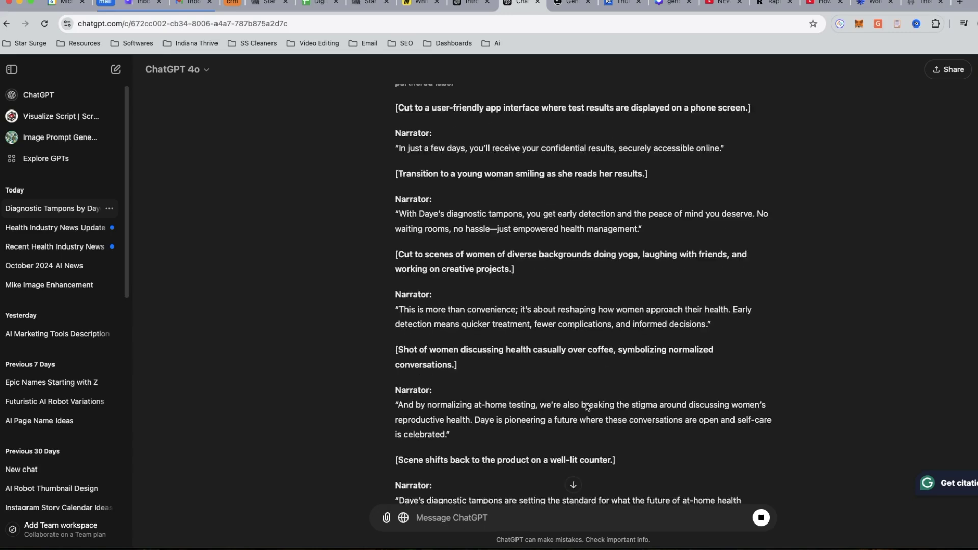
scroll(509, 352, "up", 15)
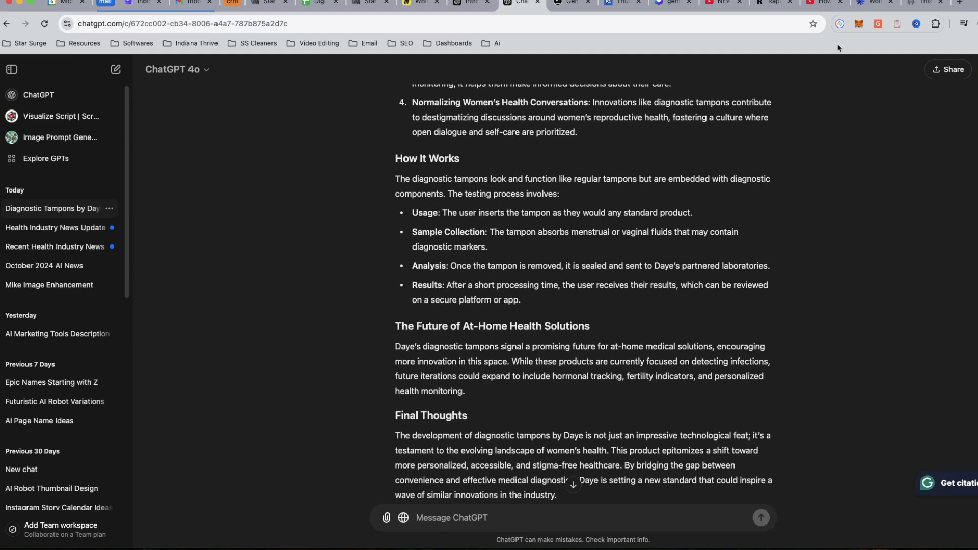
Step: Switch to the Digital PlaiBook spreadsheet, show its AI Tools sheet and open the Elevenlabs tool link
left_click(318, 3)
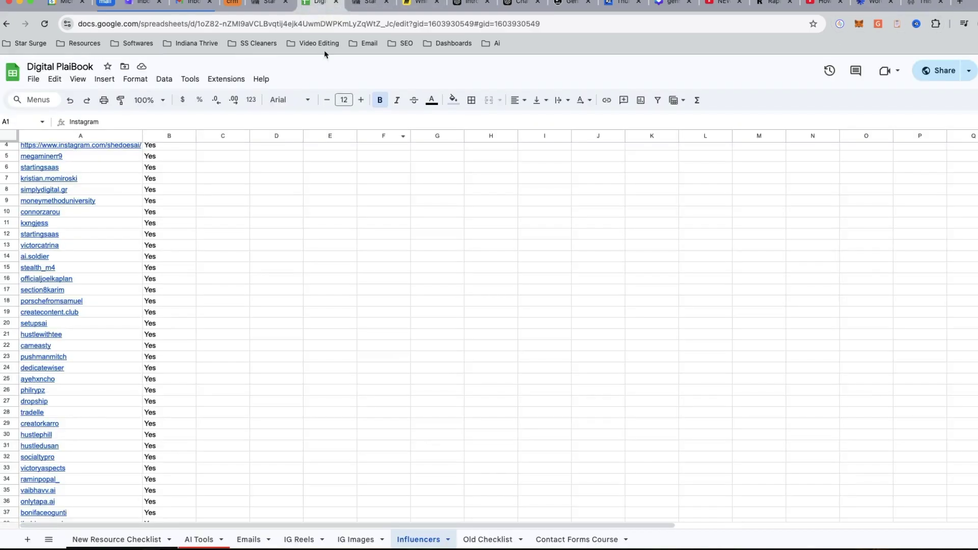
left_click(98, 537)
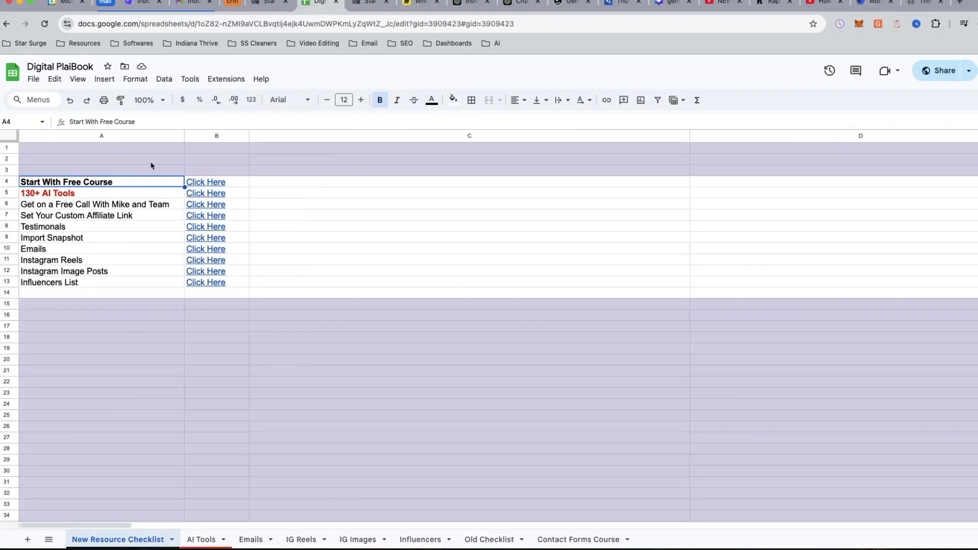
left_click(201, 540)
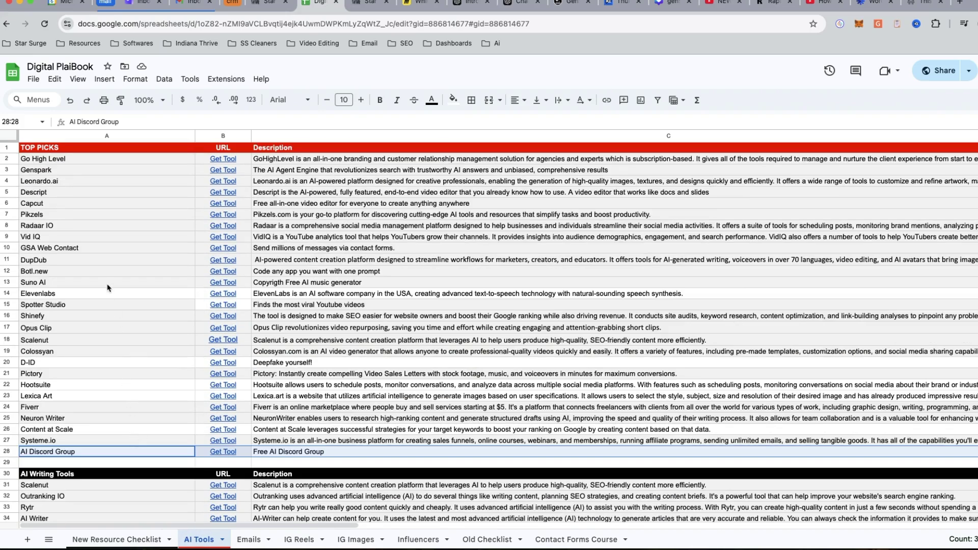
left_click(84, 419)
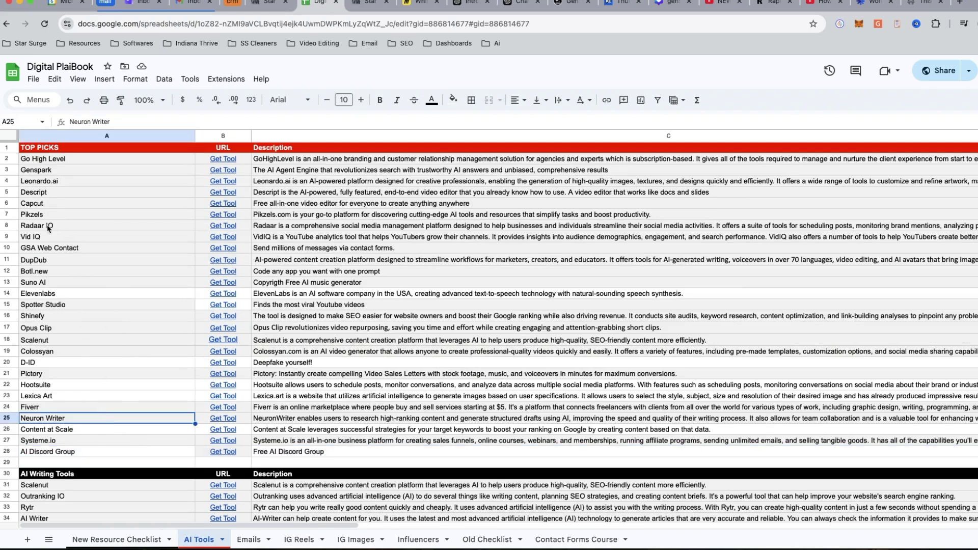
left_click(234, 294)
left_click(264, 308)
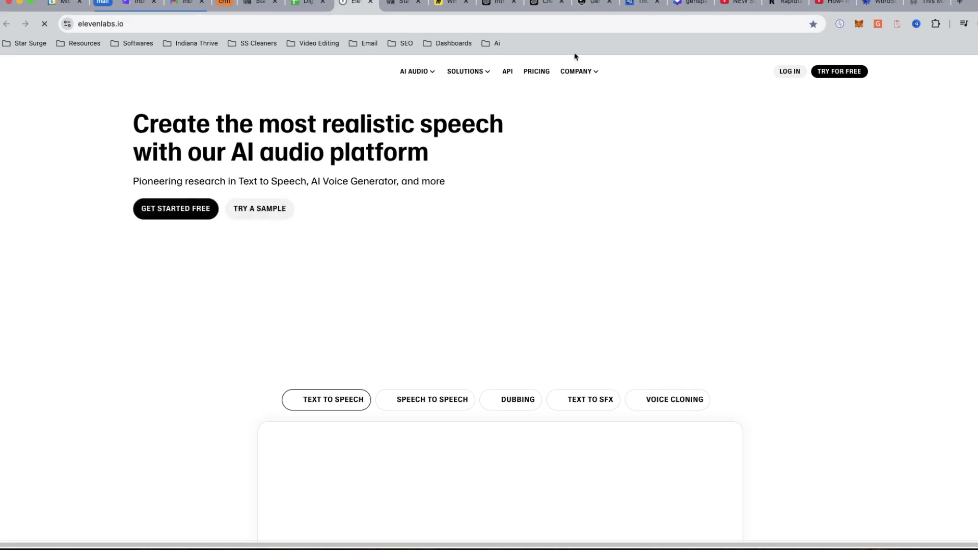
Step: Return to the ChatGPT script and copy the first narrator line, from "Women's health is evolving" to "Daye"
left_click(547, 6)
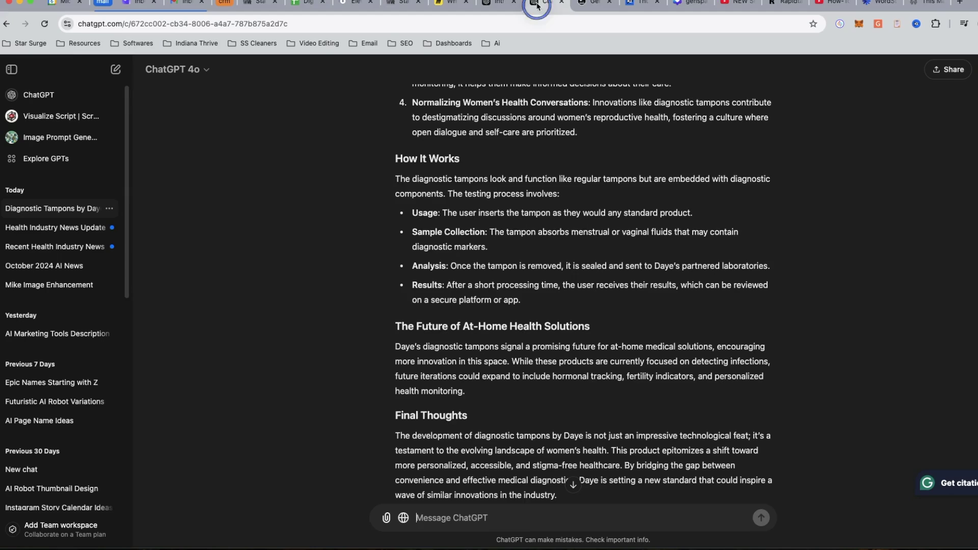
scroll(507, 251, "down", 20)
scroll(507, 251, "up", 12)
scroll(500, 339, "down", 1)
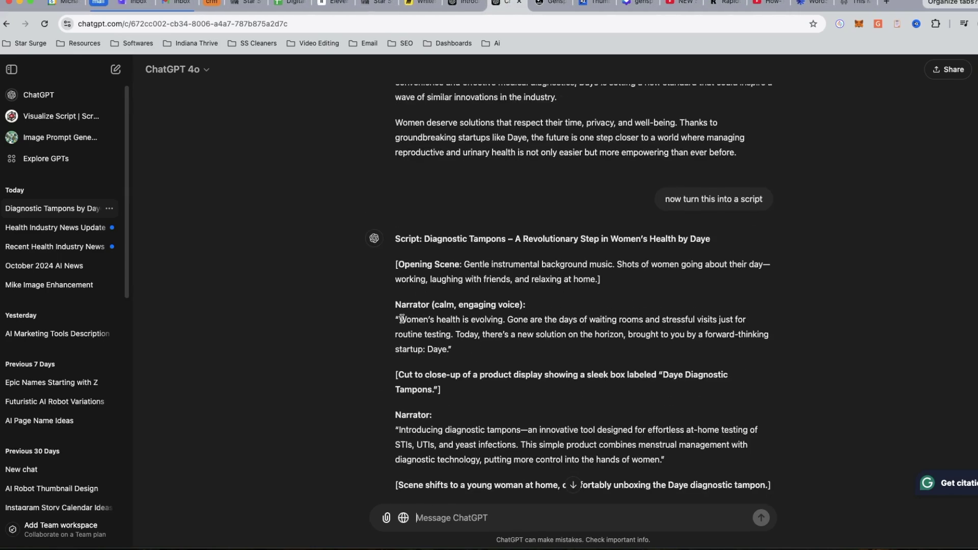
left_click_drag(402, 319, 446, 349)
right_click(439, 336)
left_click(451, 352)
Step: Switch to ElevenLabs and replace the sample text in the text-to-speech demo with the copied narrator line
left_click(340, 5)
scroll(489, 275, "down", 5)
triple_click(263, 233)
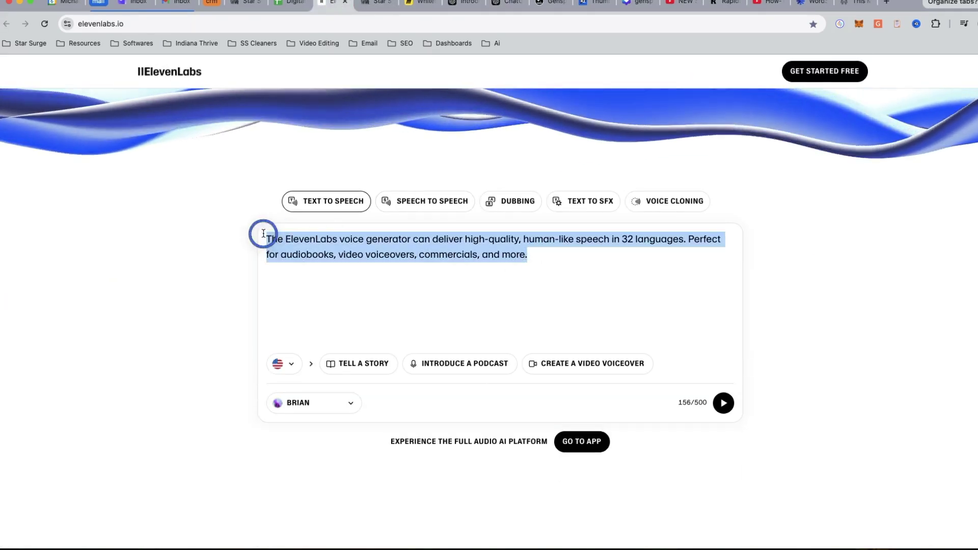
key("super+v")
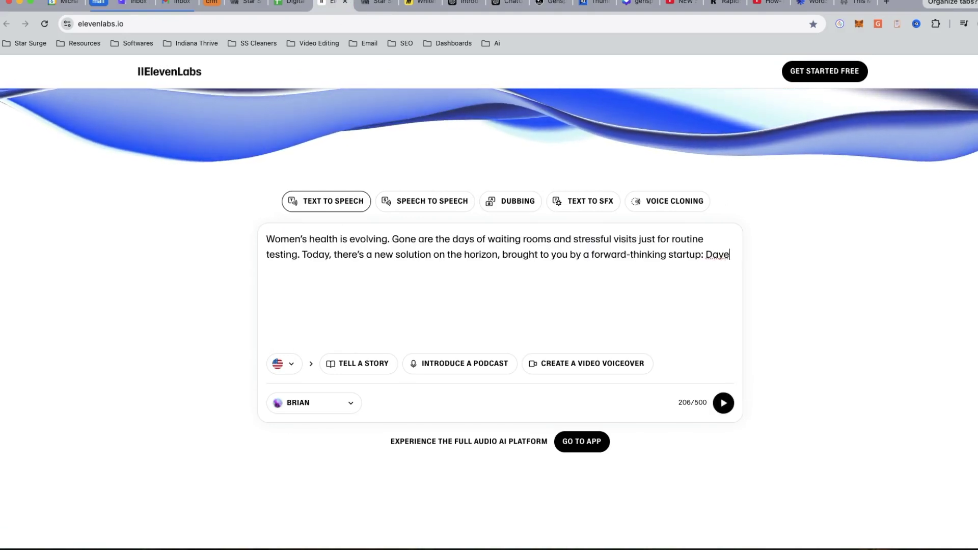
Step: Set the text-to-speech voice to Alice and play the narrator line
left_click(331, 405)
left_click(309, 251)
left_click(585, 447)
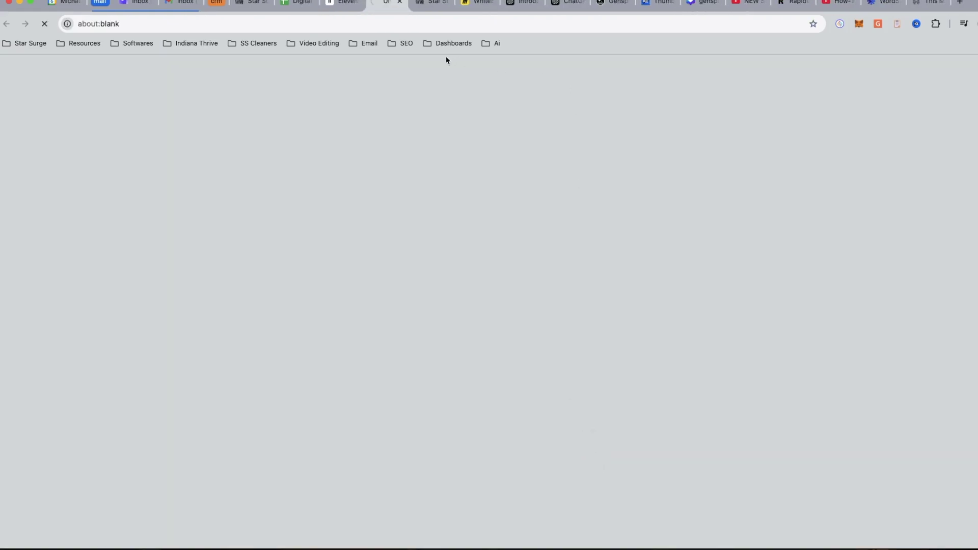
left_click(398, 3)
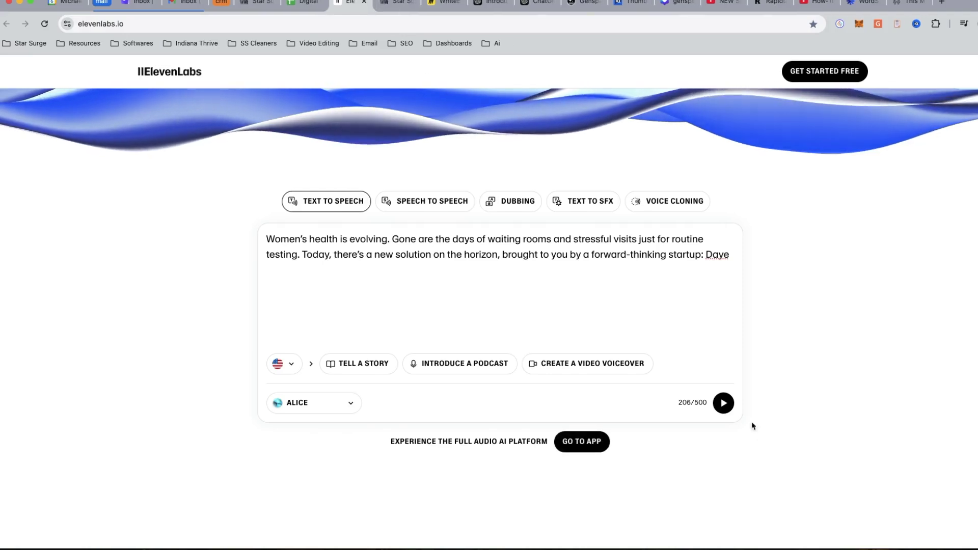
left_click(723, 404)
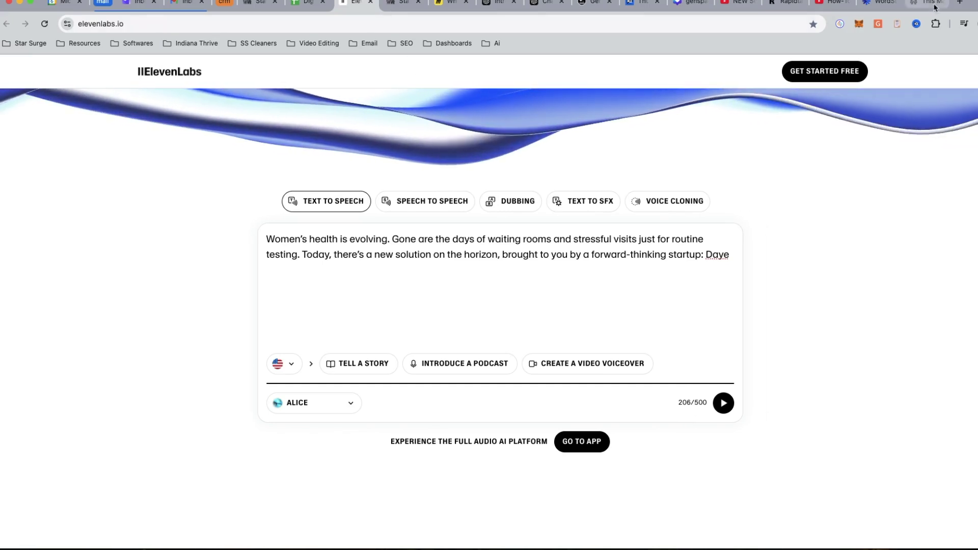
Step: Open Leonardo.ai from its link in the spreadsheet's AI Tools list and go to its Image Creation page
left_click(306, 3)
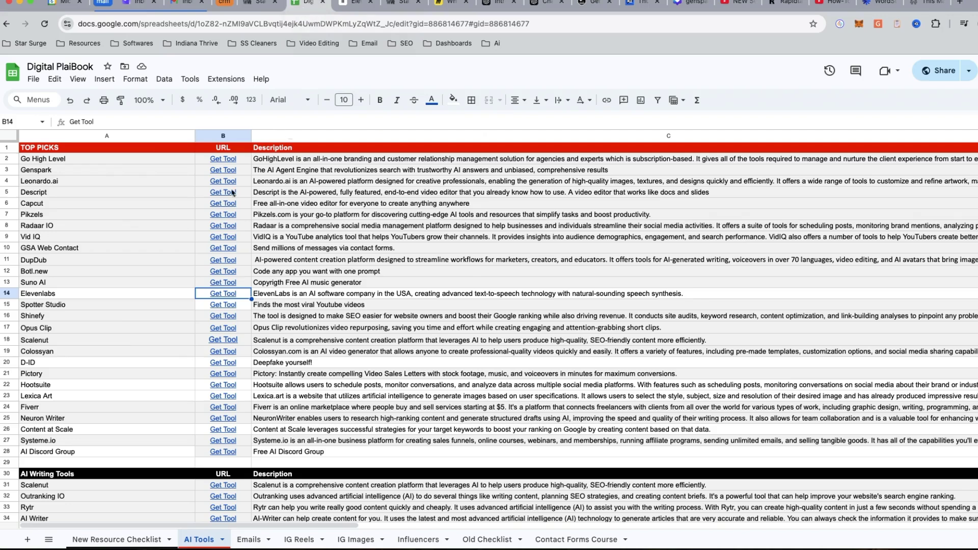
left_click(223, 182)
left_click(261, 198)
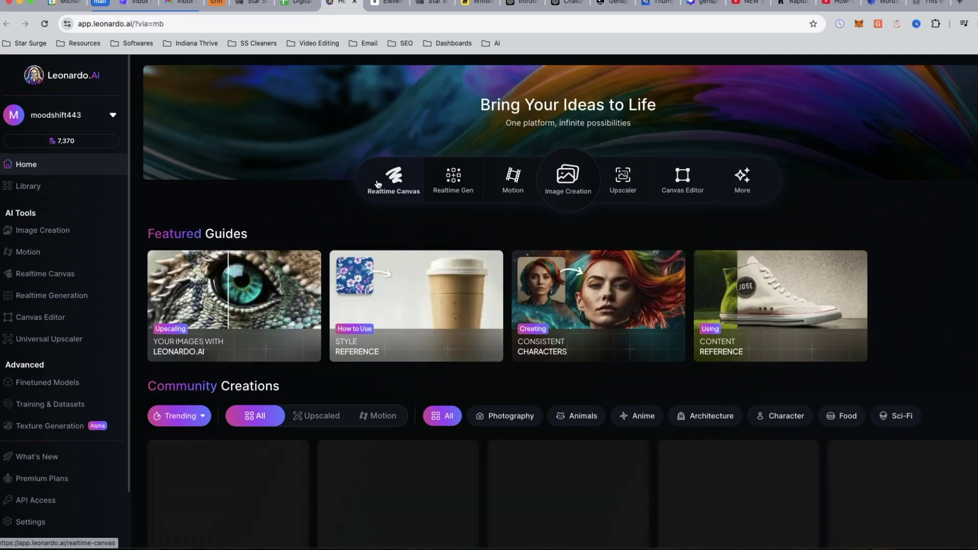
left_click(569, 177)
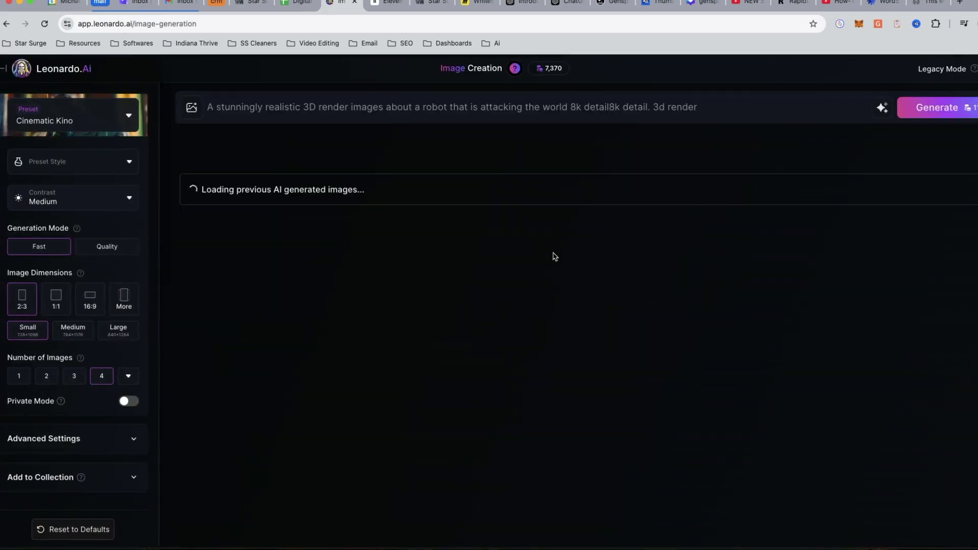
Step: Look through the generation history of robot images and motion clips and highlight the existing 3D render prompt
scroll(532, 296, "down", 5)
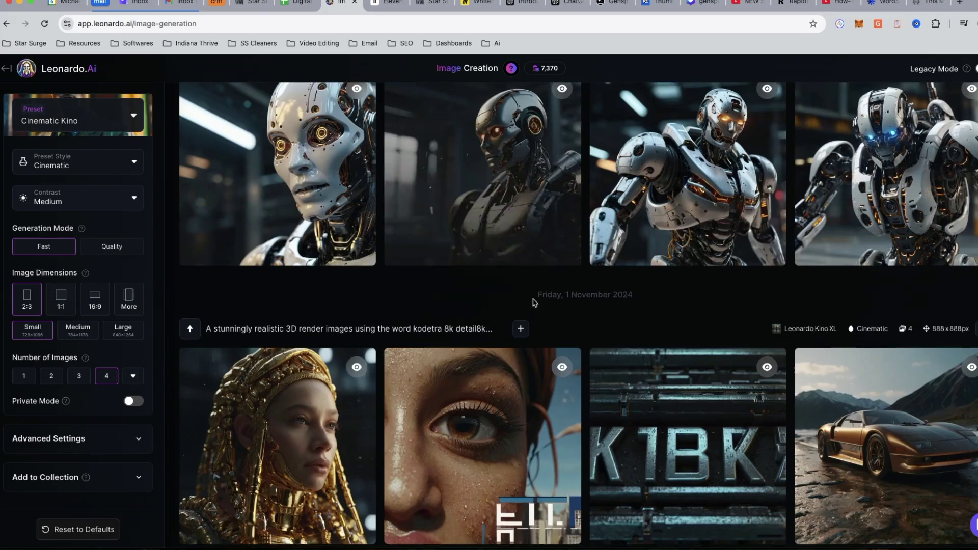
scroll(533, 302, "up", 5)
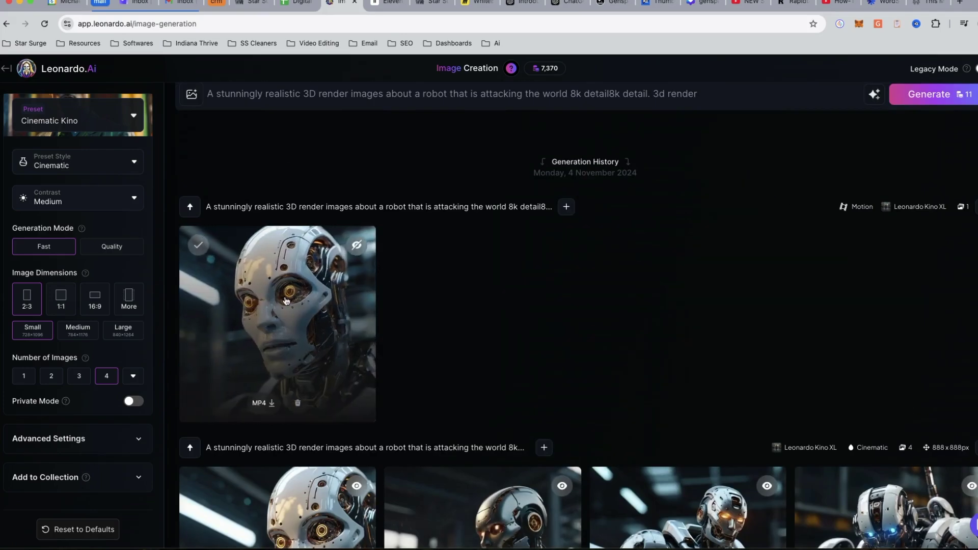
scroll(305, 310, "down", 10)
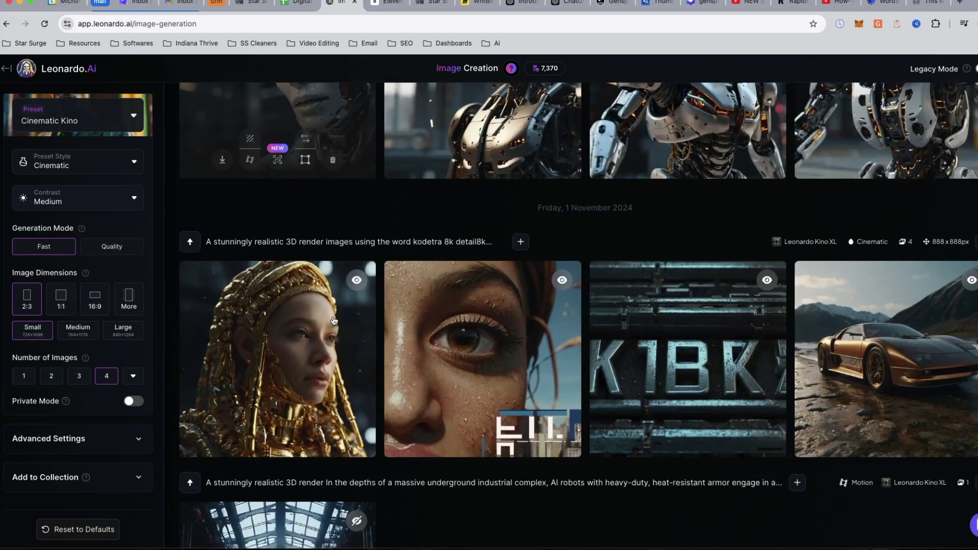
scroll(334, 319, "up", 10)
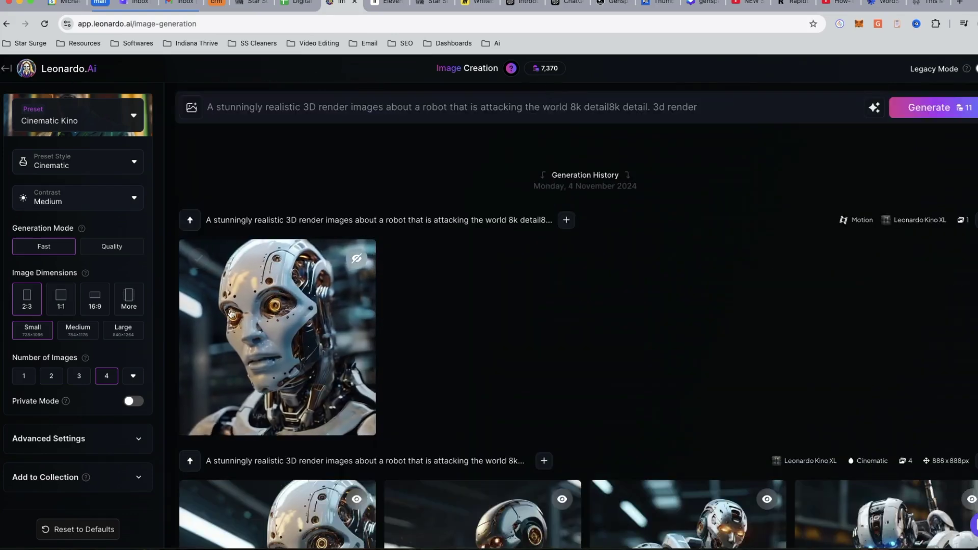
scroll(254, 382, "down", 1)
scroll(393, 426, "up", 1)
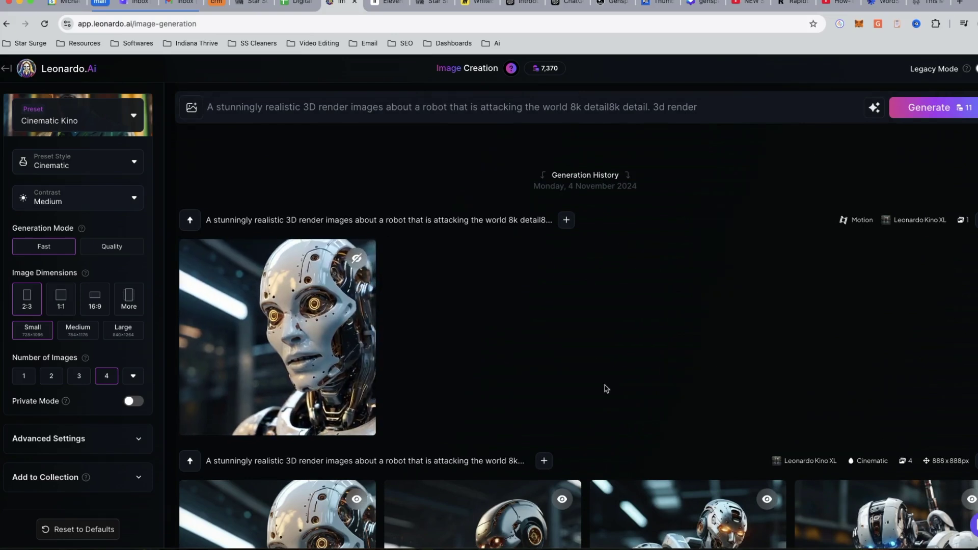
mouse_move(548, 74)
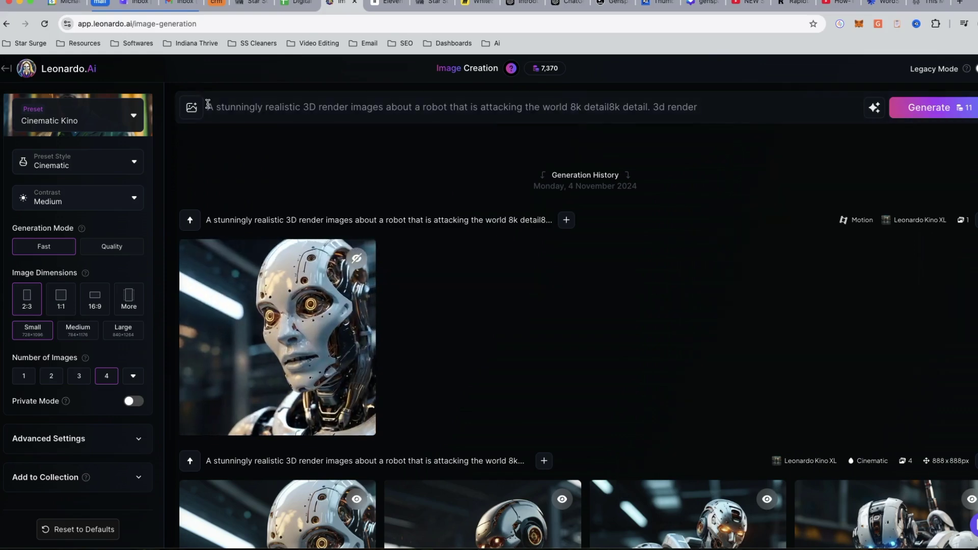
triple_click(666, 106)
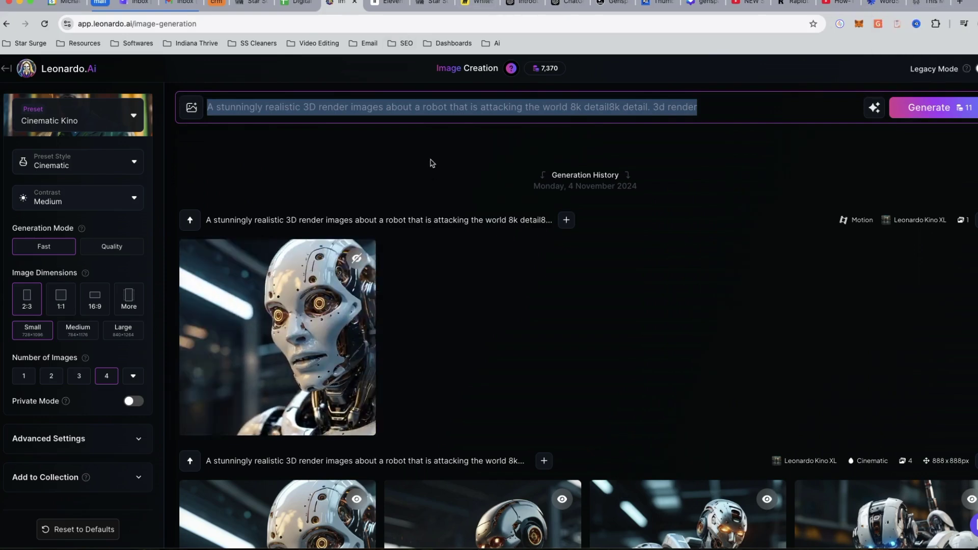
Step: Switch to the Miro whiteboard and move the red covers off items 3, 4 and 5, placing each beside its box
left_click(476, 3)
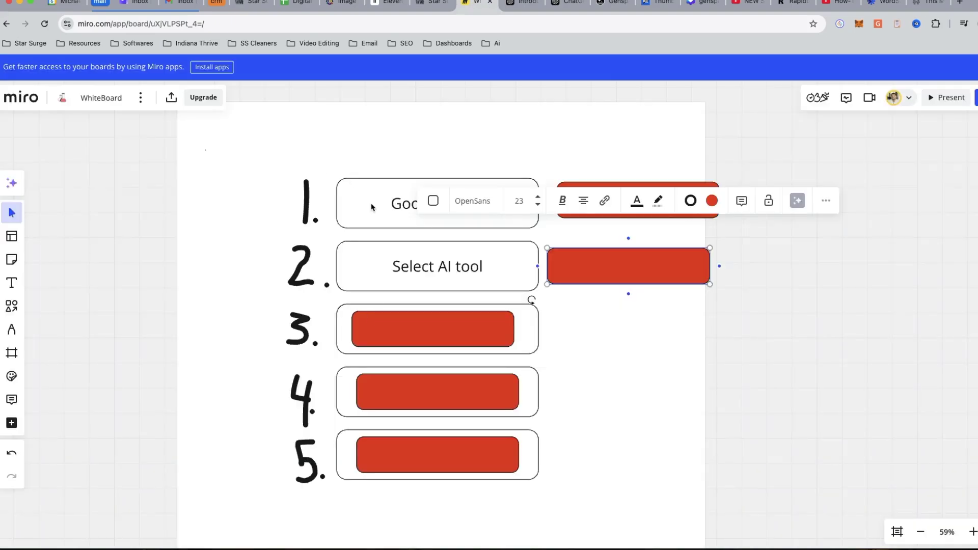
left_click(469, 334)
left_click_drag(392, 327, 624, 332)
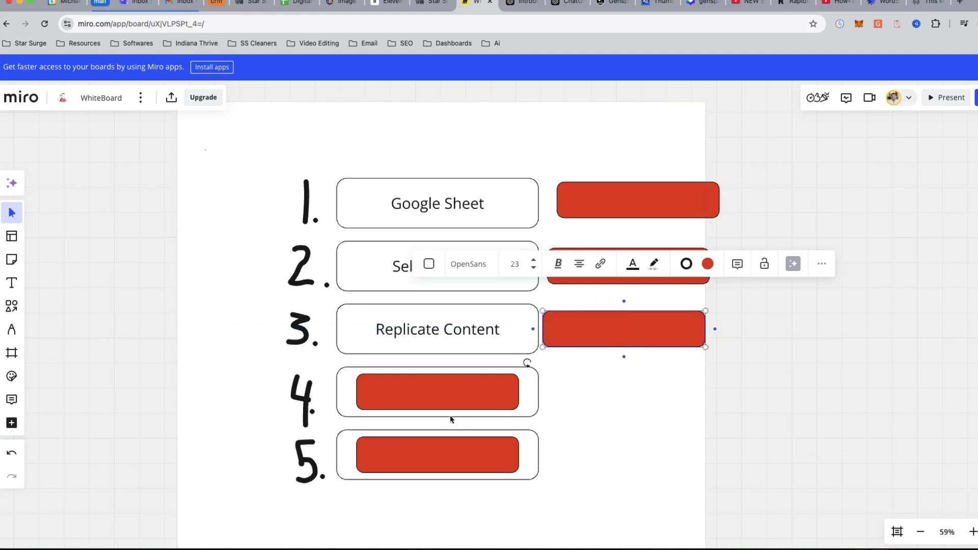
left_click(434, 395)
left_click_drag(434, 395, 630, 394)
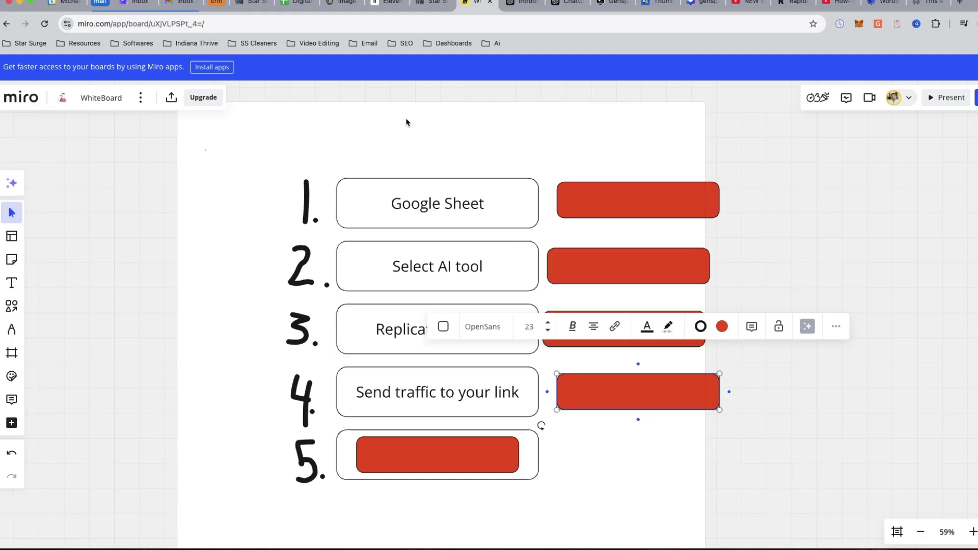
left_click_drag(481, 461, 614, 448)
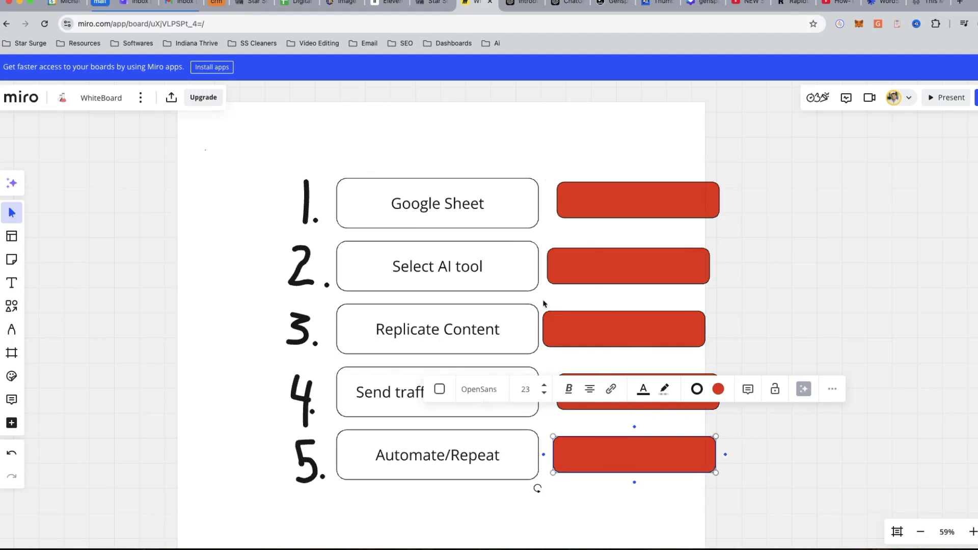
Step: Switch to the GoHighLevel Social Planner and review the posts in the November 2024 calendar
left_click(251, 8)
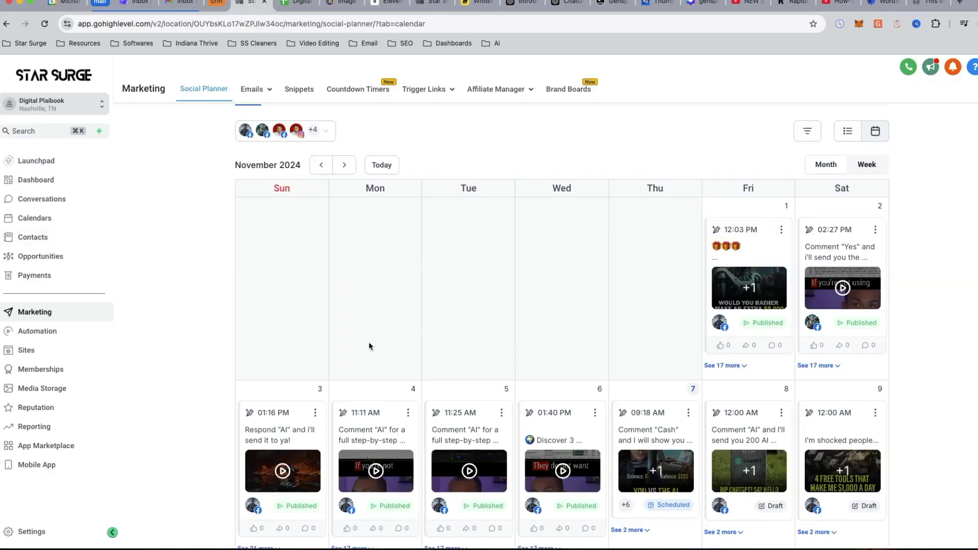
scroll(370, 346, "up", 2)
left_click_drag(345, 134, 229, 120)
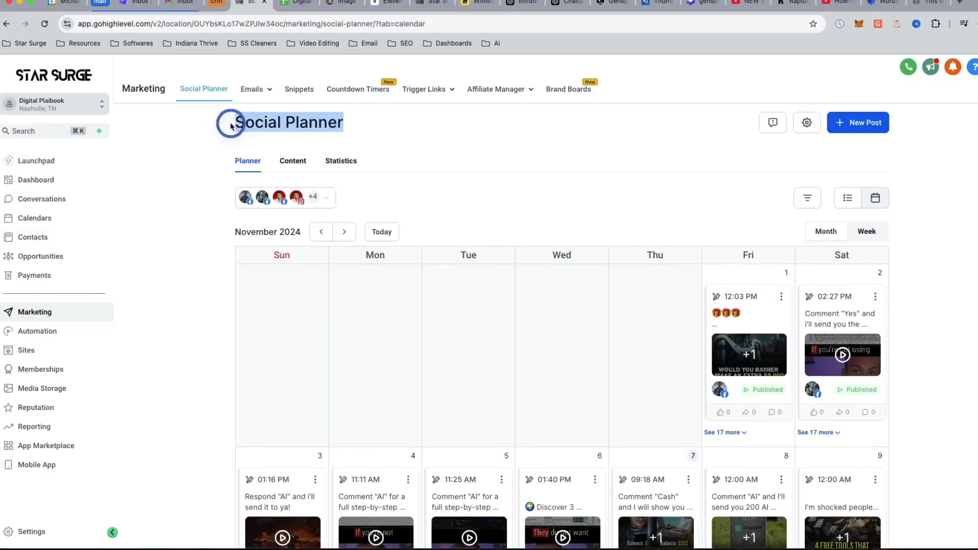
scroll(421, 266, "down", 3)
scroll(452, 299, "down", 2)
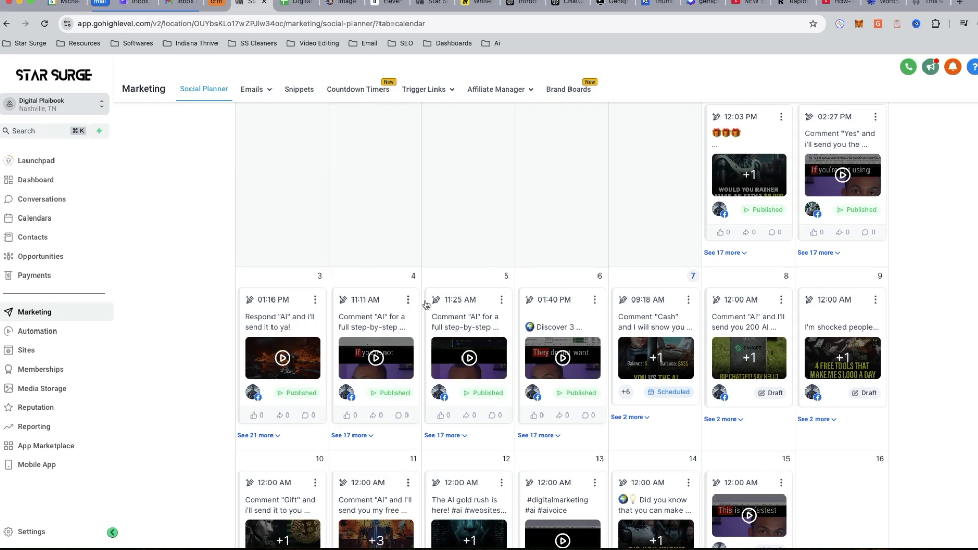
Step: Open the November 11 draft post offering free training in the Social Planner calendar for editing
scroll(754, 238, "down", 2)
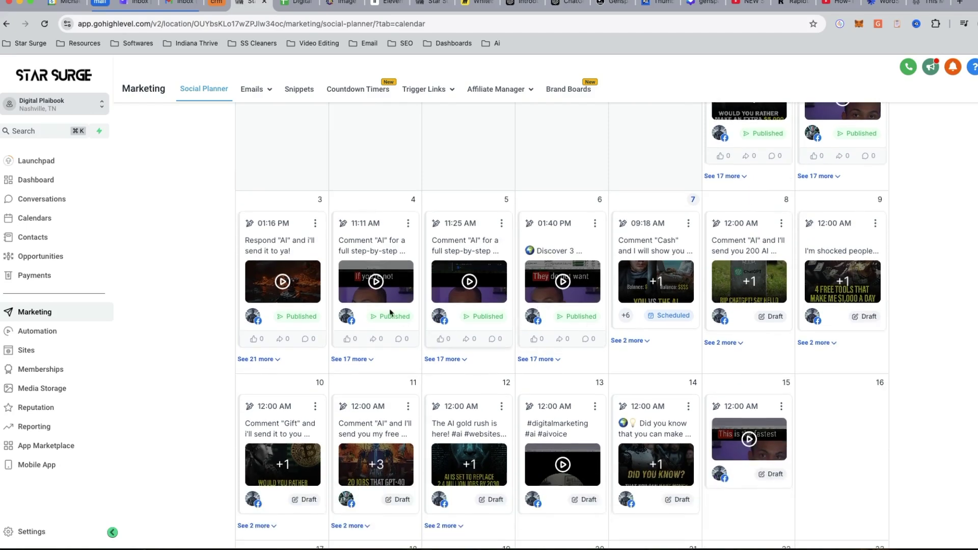
scroll(387, 314, "down", 1)
scroll(664, 346, "down", 1)
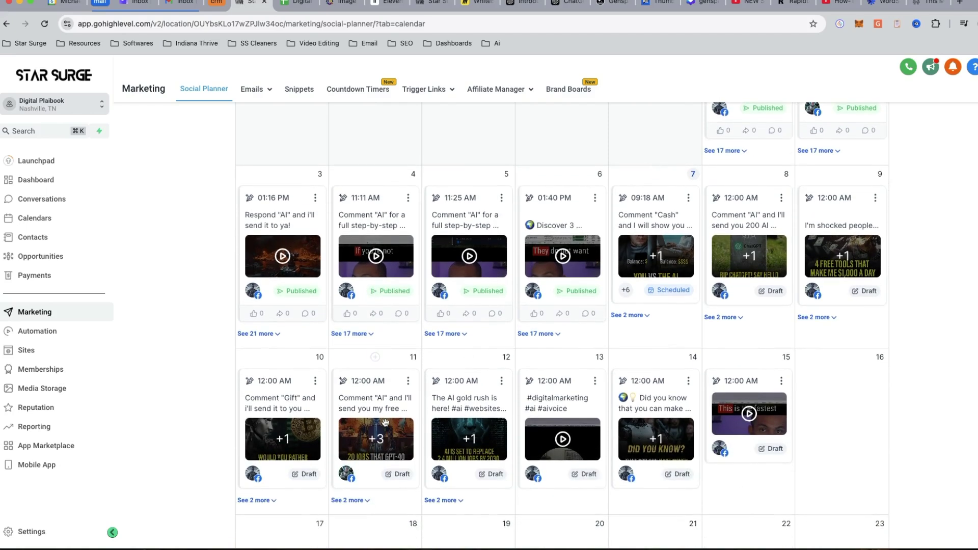
left_click(408, 381)
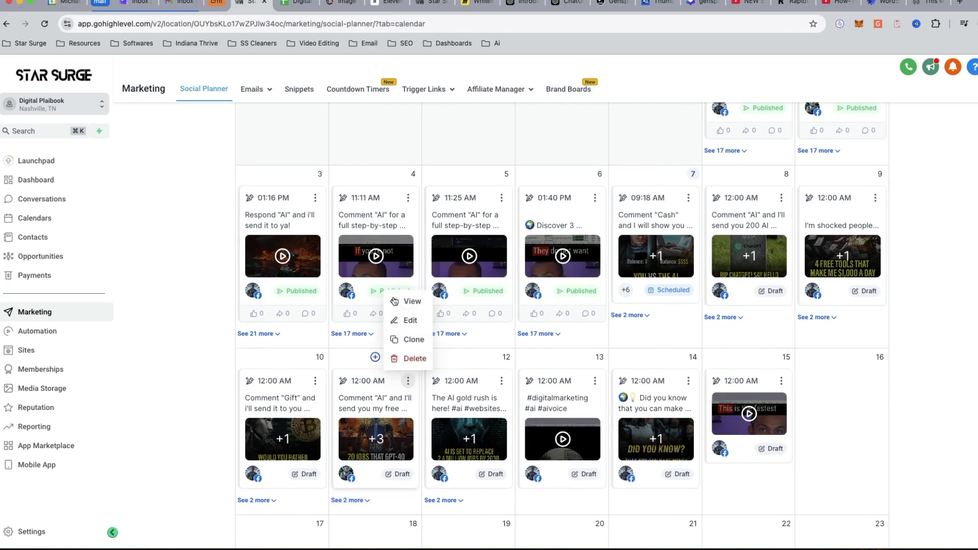
left_click(400, 321)
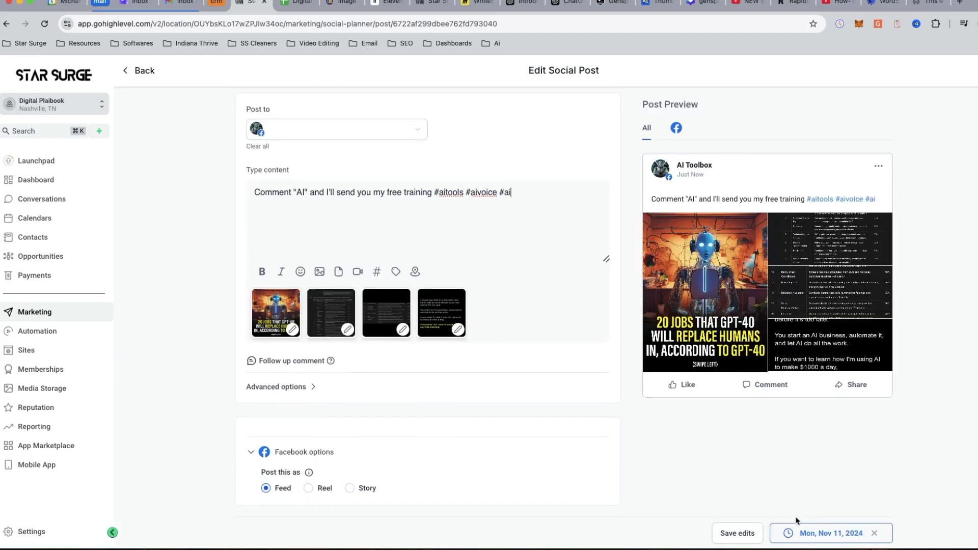
Step: Clear the post's scheduled date of Mon, Nov 11, 2024 and look at the available posting options
left_click(804, 531)
left_click(925, 219)
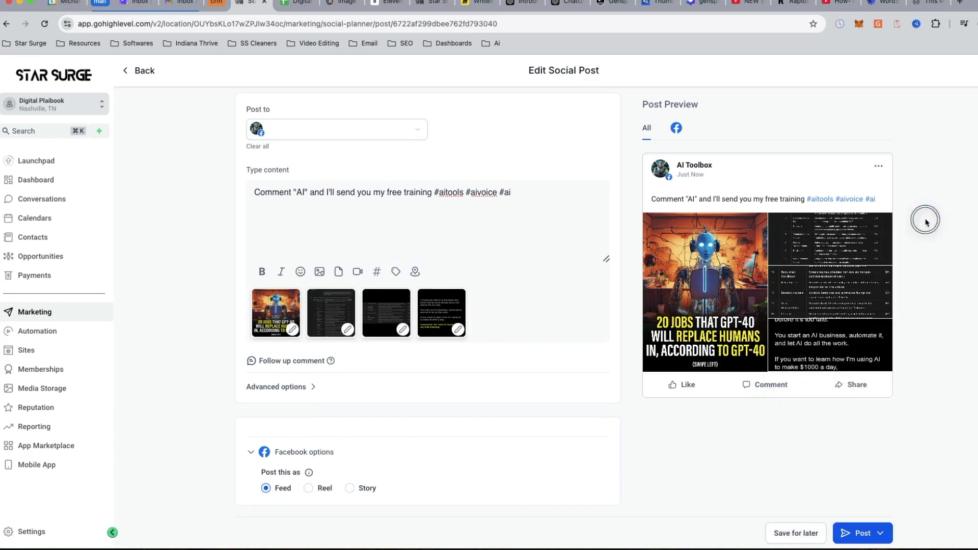
left_click(881, 533)
left_click(942, 245)
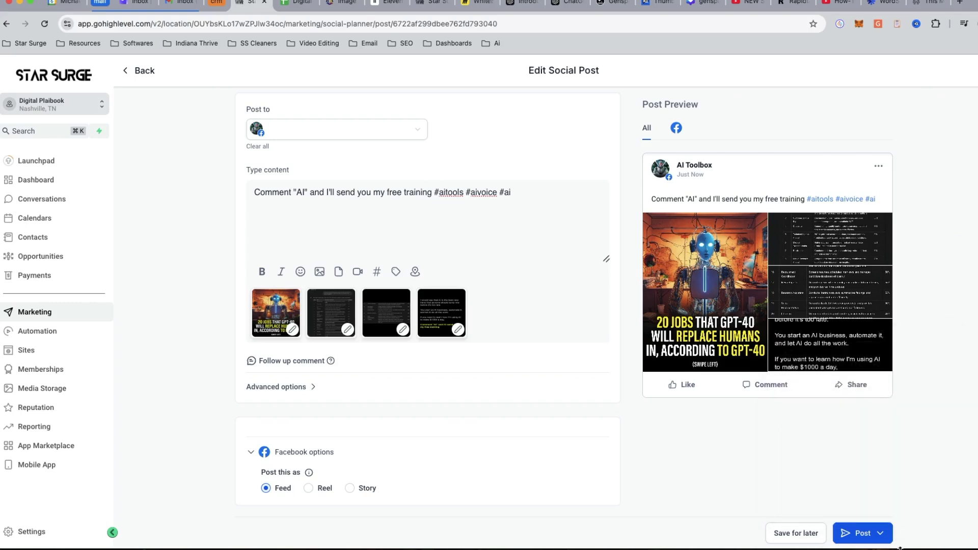